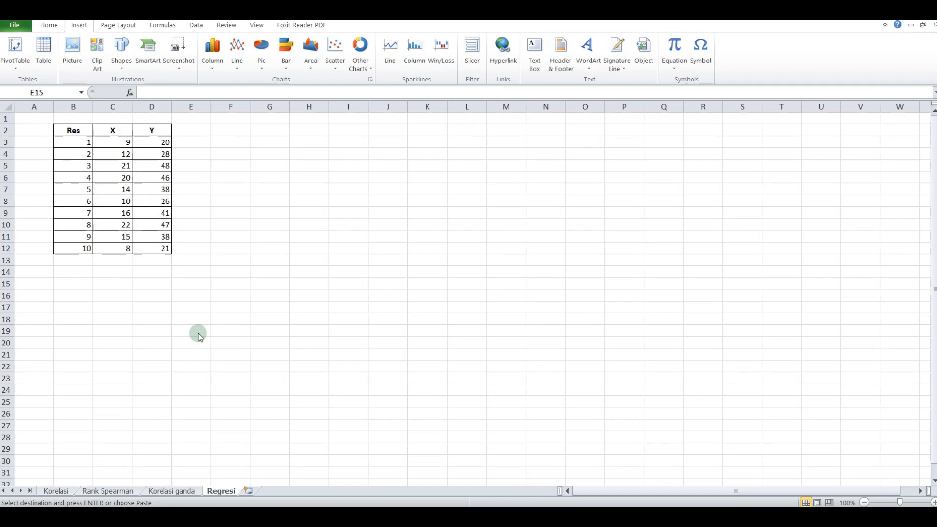
# - Enter the heading "Hipotesis" in cell A14 below the data table
pyautogui.click(41, 272)
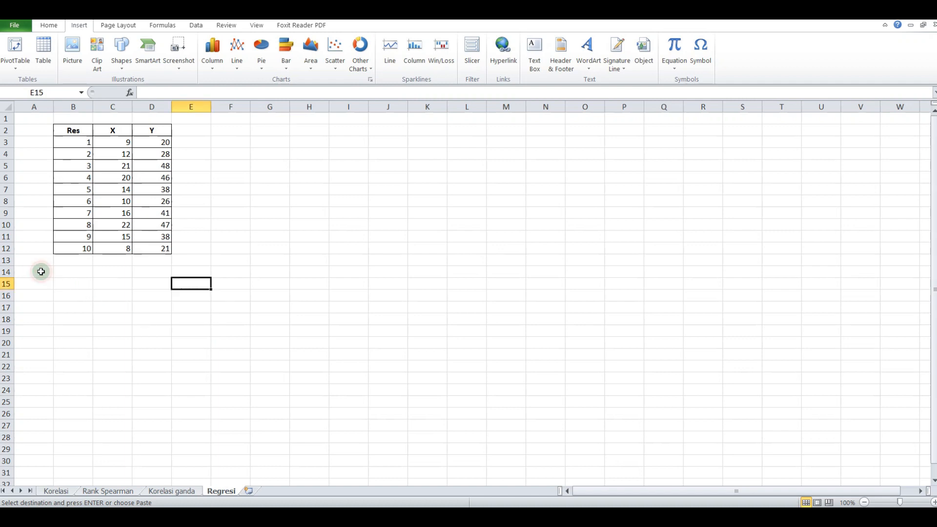
pyautogui.click(41, 272)
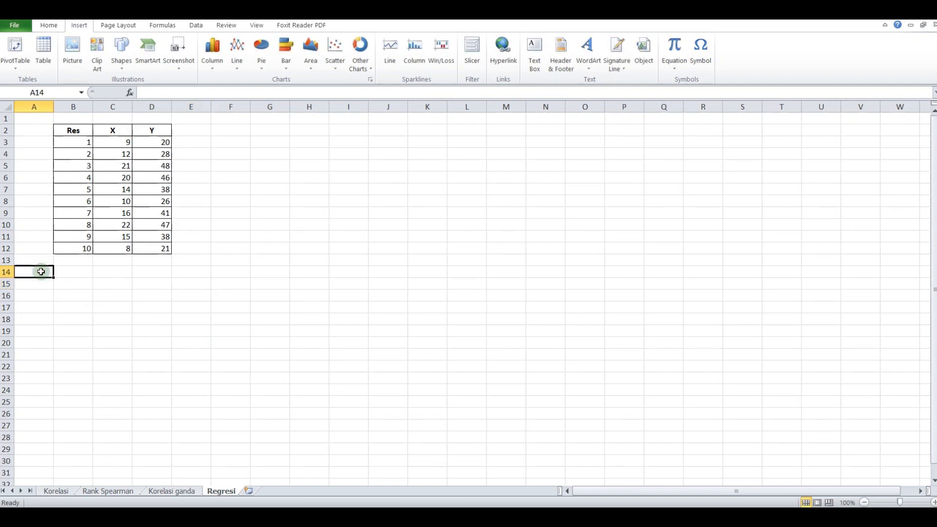
pyautogui.write('Hipoteos')
pyautogui.press('BackSpace')
pyautogui.press('BackSpace')
pyautogui.write('isi')
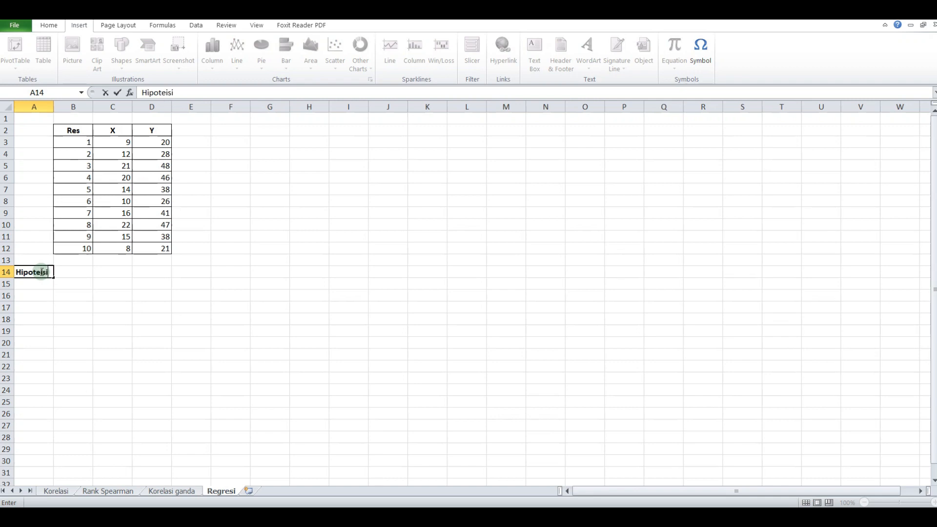
pyautogui.press('BackSpace')
pyautogui.press('BackSpace')
pyautogui.press('BackSpace')
pyautogui.write('si')
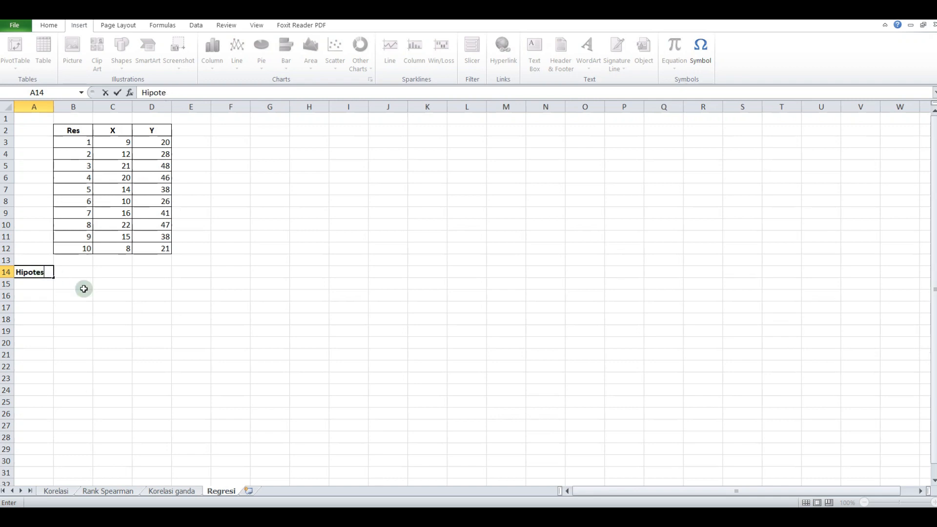
pyautogui.write('s')
pyautogui.press('Return')
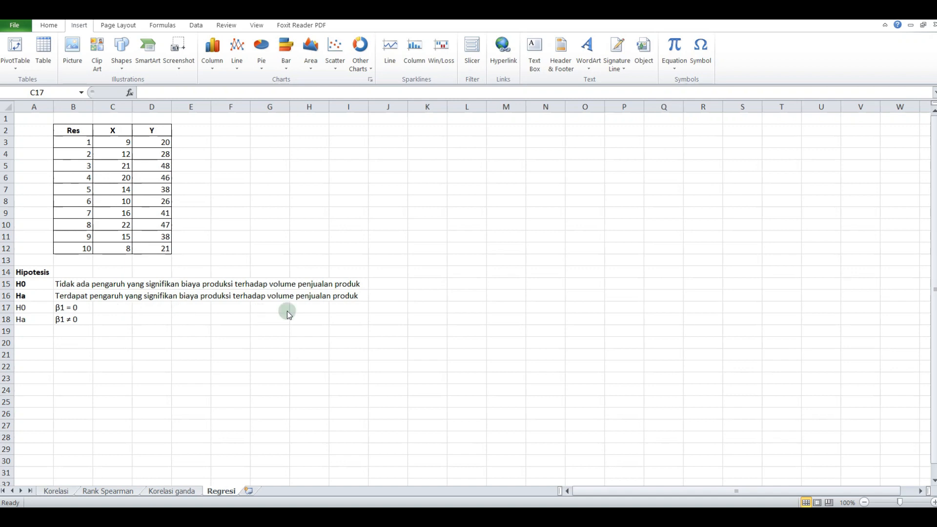
pyautogui.doubleClick(36, 310)
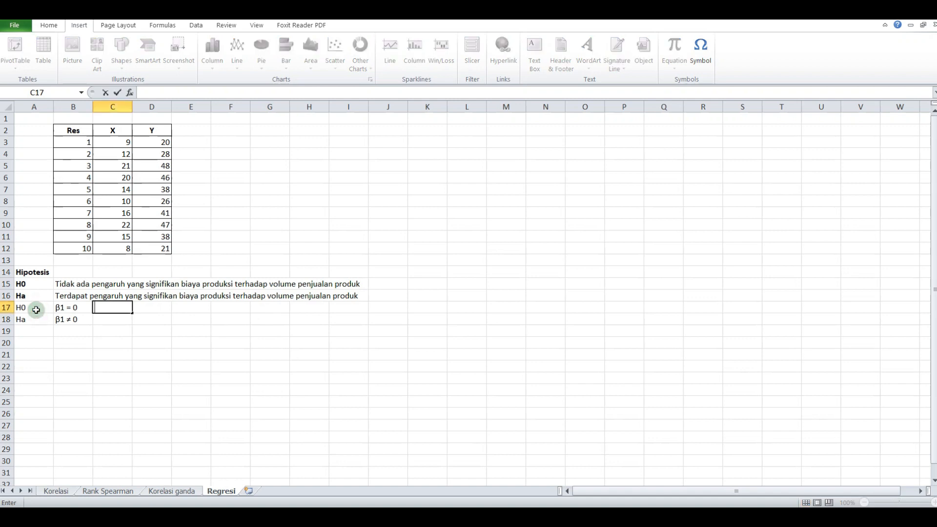
pyautogui.click(36, 309)
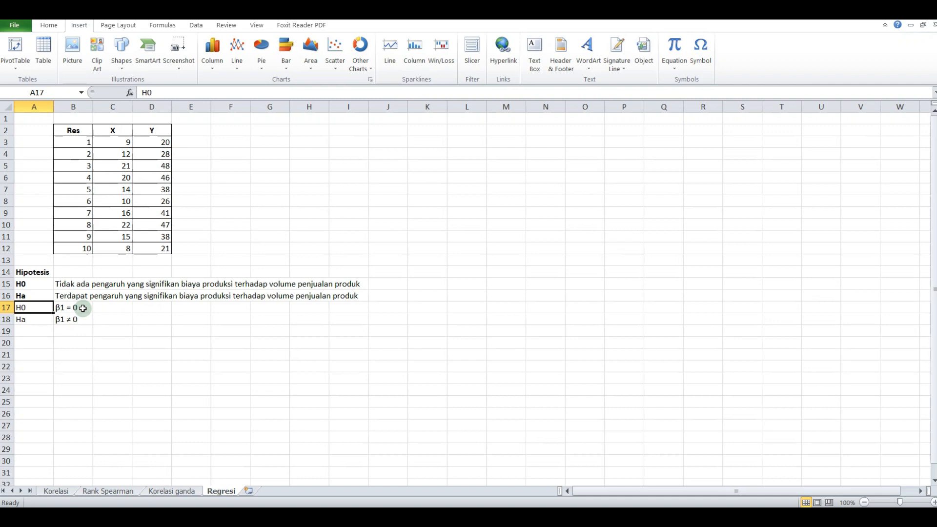
pyautogui.click(85, 341)
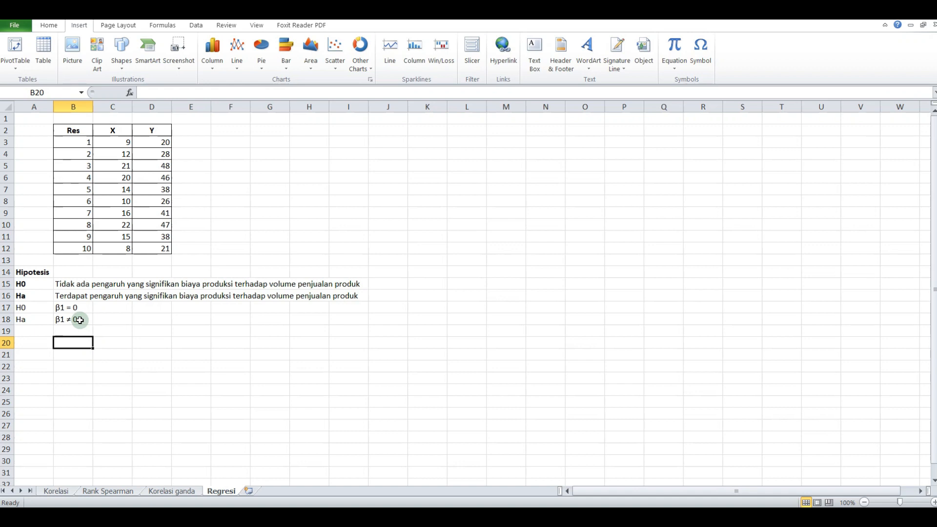
# - Enter the heading "Uji Statistik" in cell A20 below the hypotheses
pyautogui.click(38, 338)
pyautogui.press('Up')
pyautogui.click(37, 340)
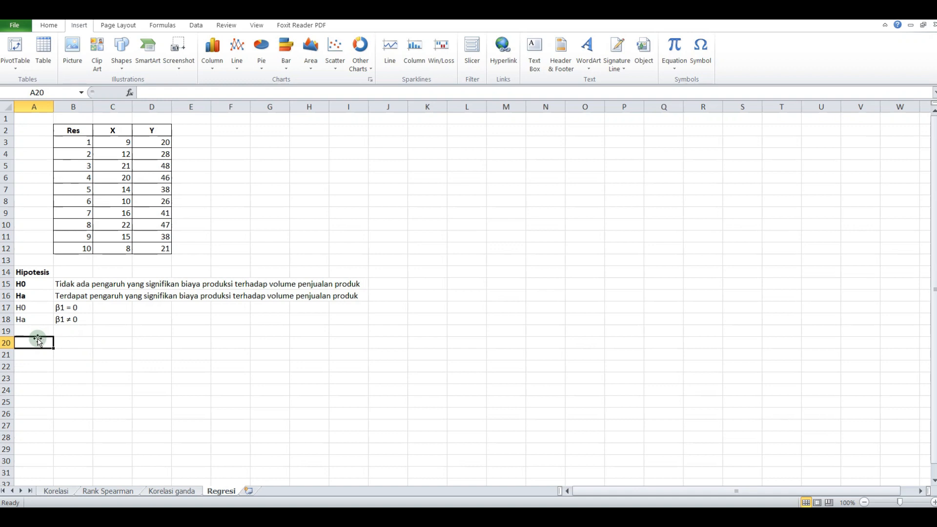
pyautogui.write('Uji S')
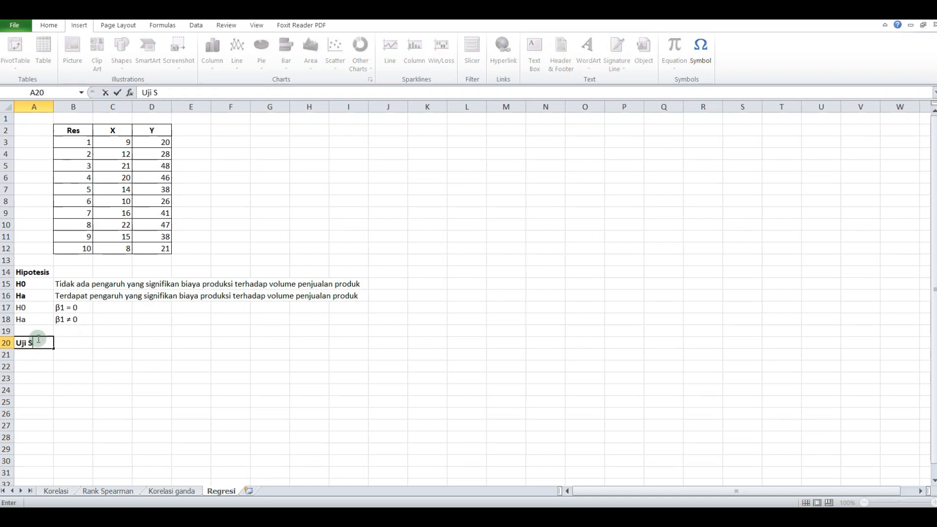
pyautogui.write('tatistik')
pyautogui.press('Return')
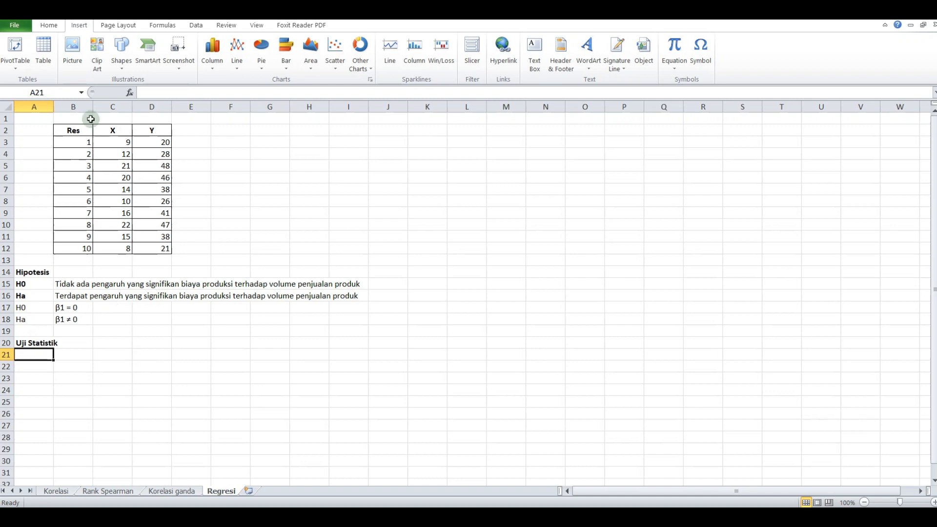
# - Copy the X and Y values in C3:D12 and paste them into the empty SPSS dataset starting at row 1
pyautogui.moveTo(119, 139); pyautogui.dragTo(164, 254)
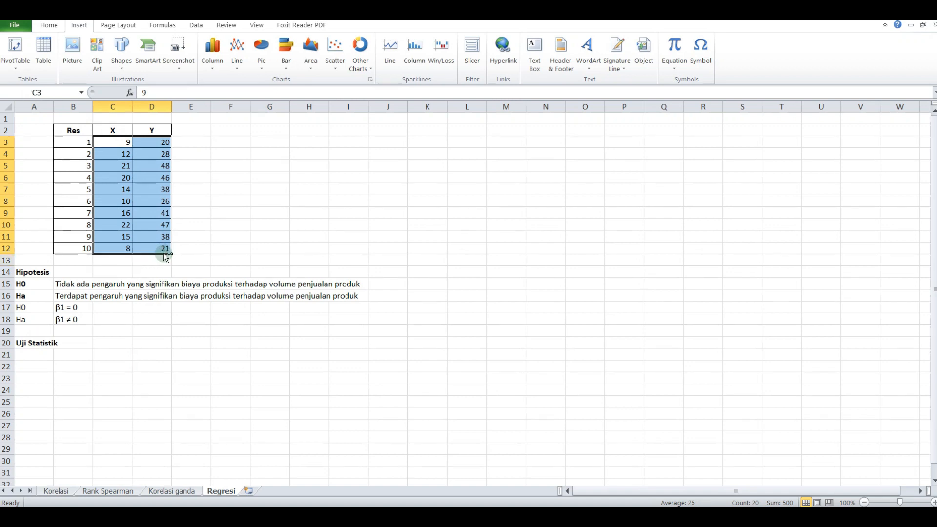
pyautogui.hotkey('ctrl', 'c')
pyautogui.rightClick(141, 186)
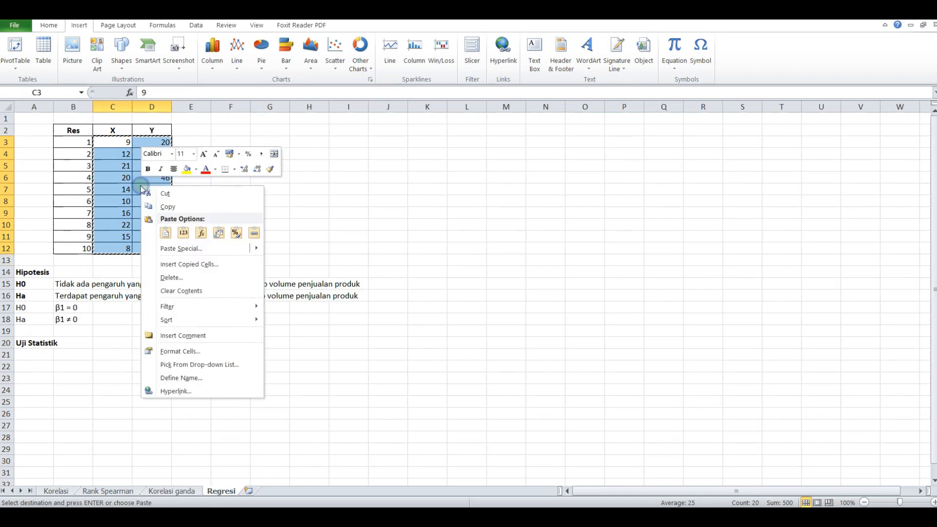
pyautogui.click(163, 206)
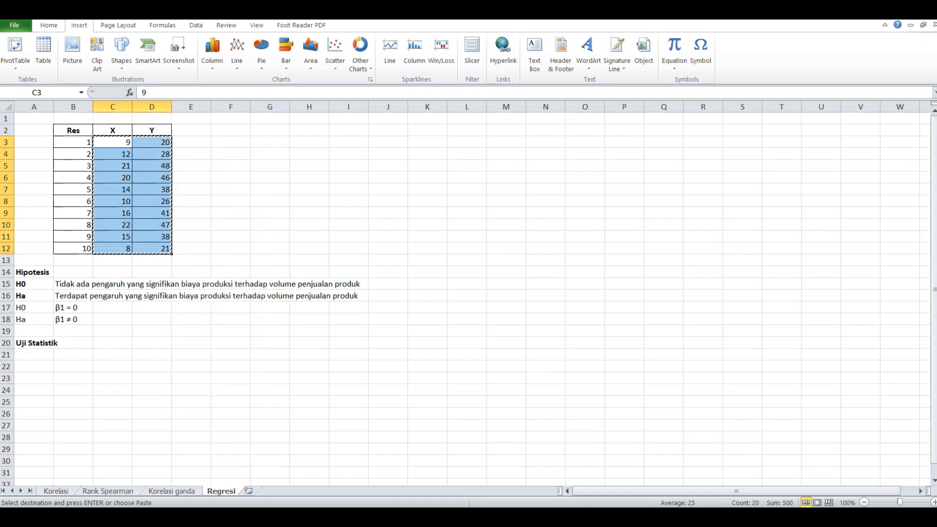
pyautogui.moveTo(163, 517)
pyautogui.click(145, 463)
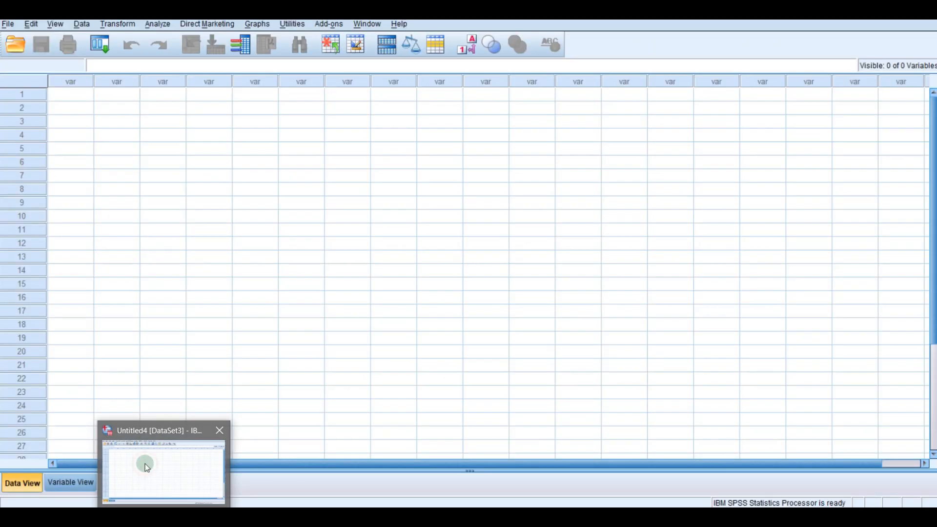
pyautogui.rightClick(69, 95)
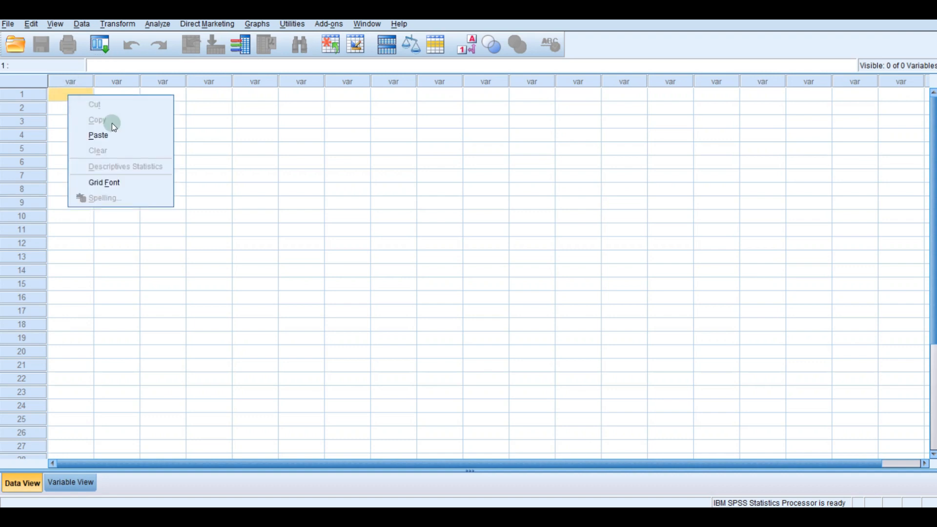
pyautogui.click(116, 137)
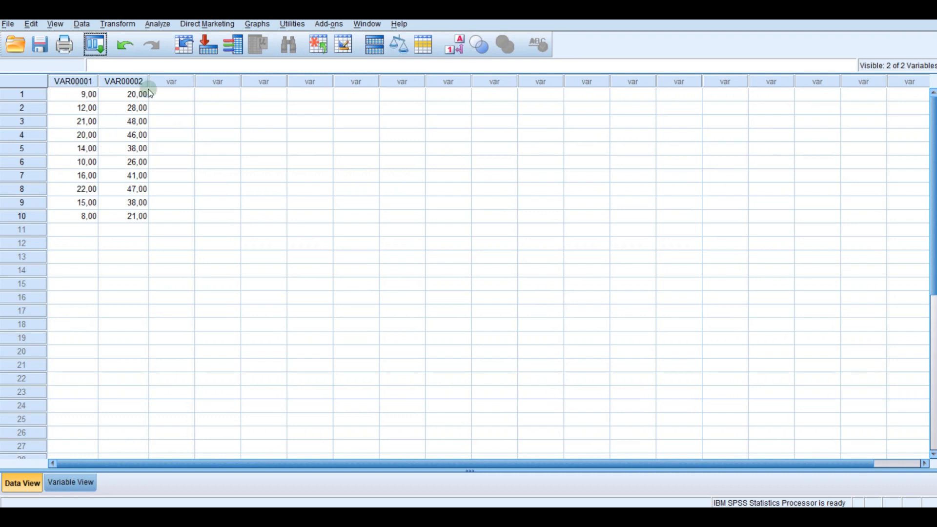
# - Rename the first variable X and the second variable Y
pyautogui.click(70, 483)
pyautogui.click(71, 83)
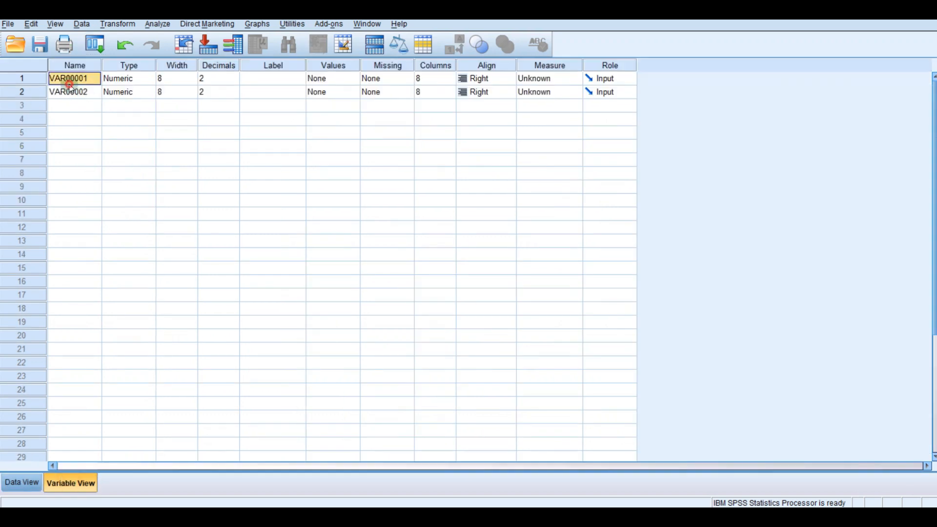
pyautogui.write('X')
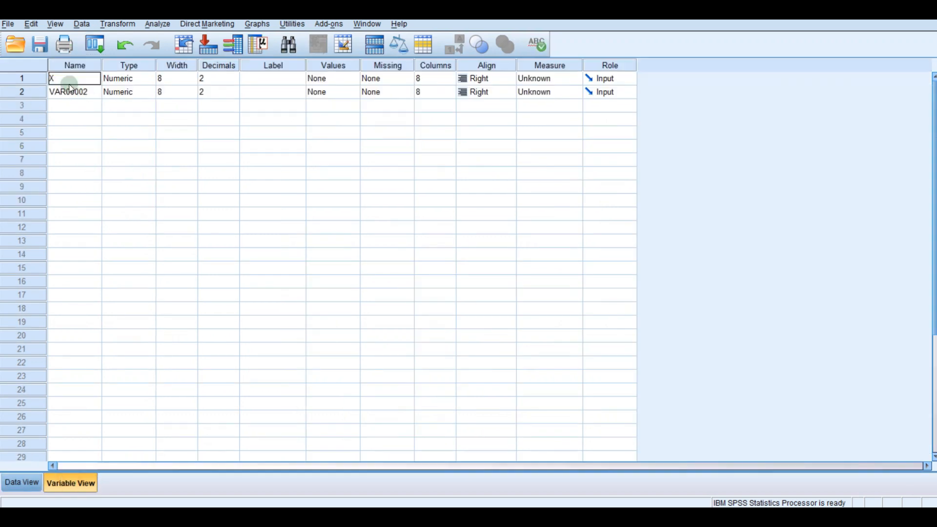
pyautogui.press('Return')
pyautogui.write('Y')
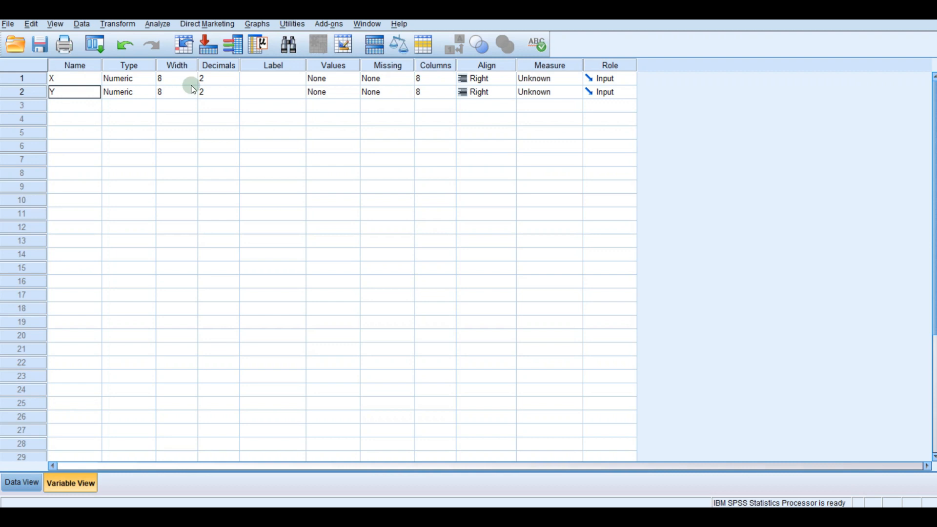
# - Set the decimals of both variables X and Y to 0
pyautogui.click(230, 78)
pyautogui.click(234, 76)
pyautogui.click(235, 81)
pyautogui.click(230, 95)
pyautogui.click(234, 95)
pyautogui.click(234, 95)
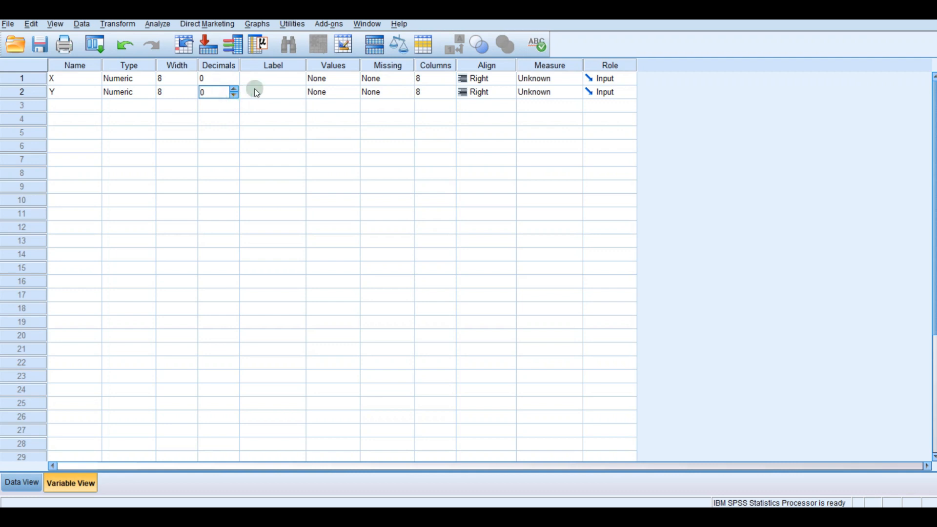
# - Label variable X as "Biaya Produksi" and variable Y as "Volume Penjualan"
pyautogui.click(260, 81)
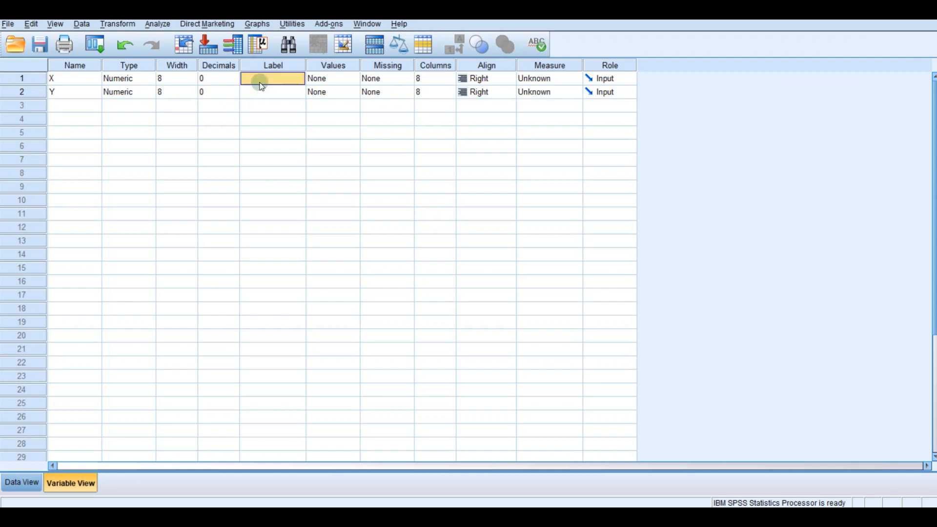
pyautogui.write('Biaya Produksi')
pyautogui.press('Return')
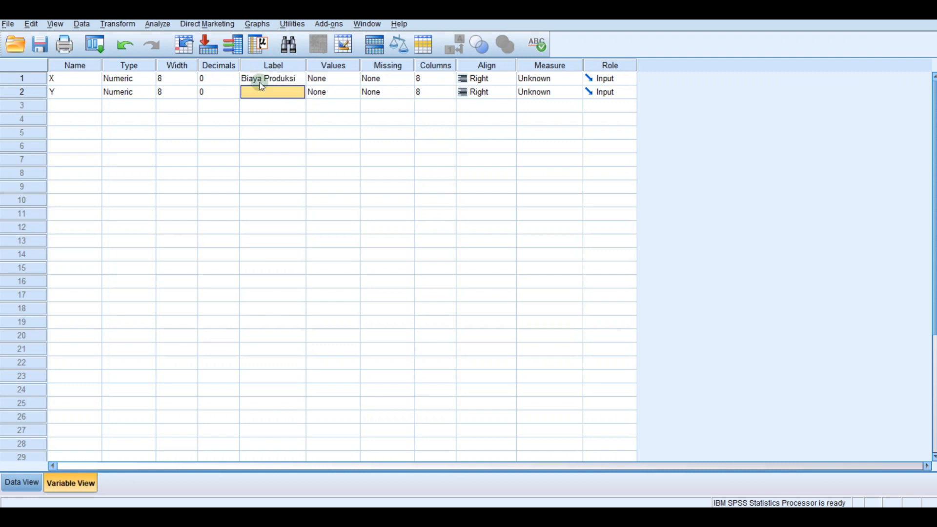
pyautogui.write('Volume Penjualan')
# - Set the measurement level of both X and Y to Scale
pyautogui.click(566, 78)
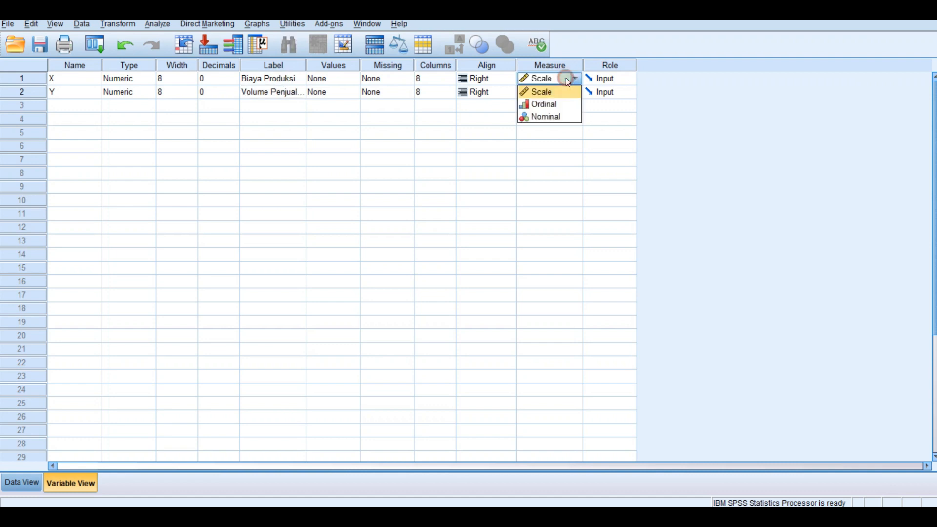
pyautogui.click(559, 96)
pyautogui.click(556, 95)
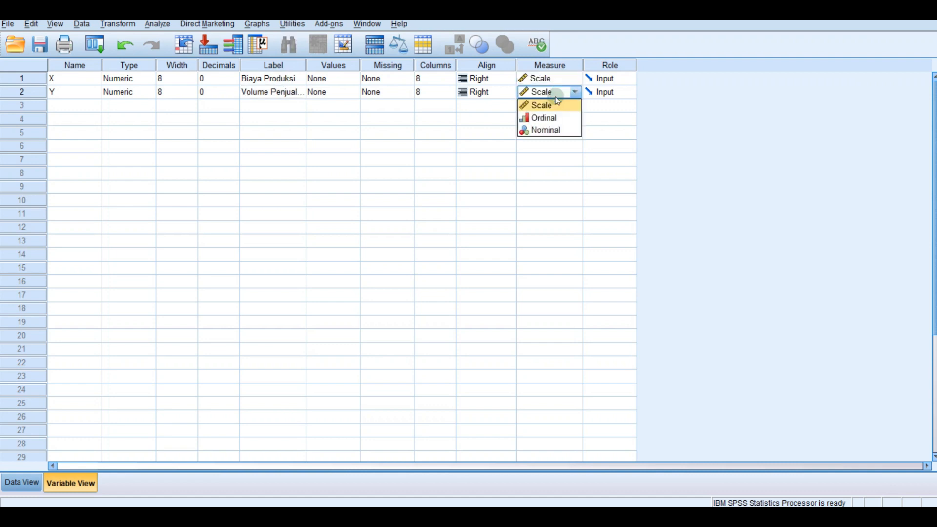
pyautogui.click(552, 105)
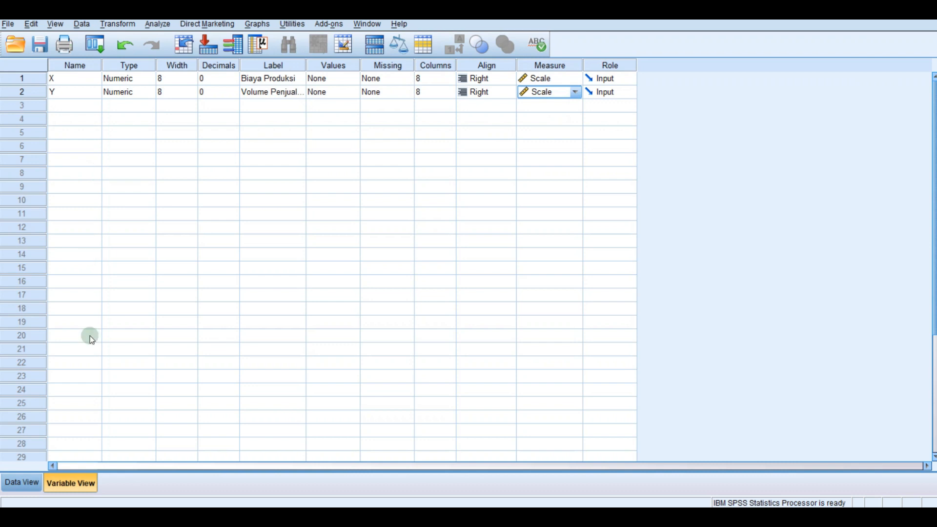
# - Start a Linear Regression analysis on the data and assign Biaya Produksi [X] as the independent variable
pyautogui.click(17, 483)
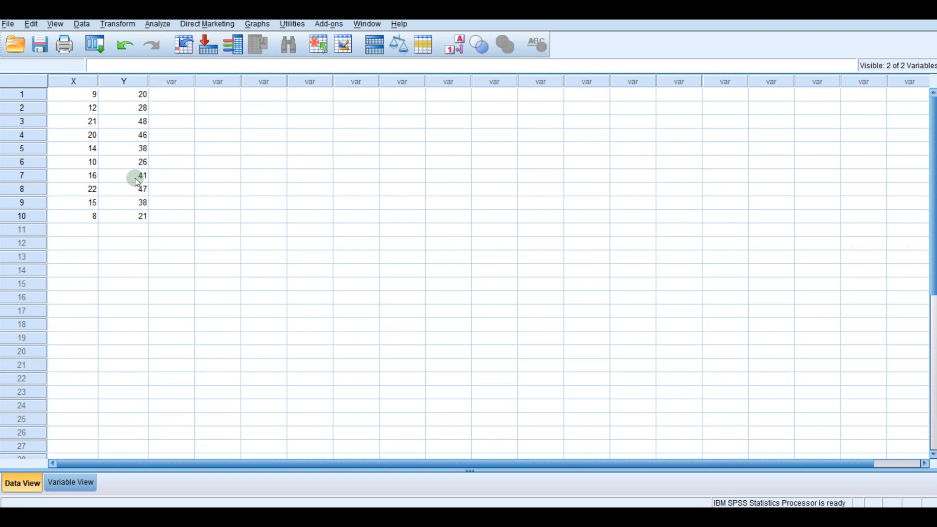
pyautogui.click(158, 25)
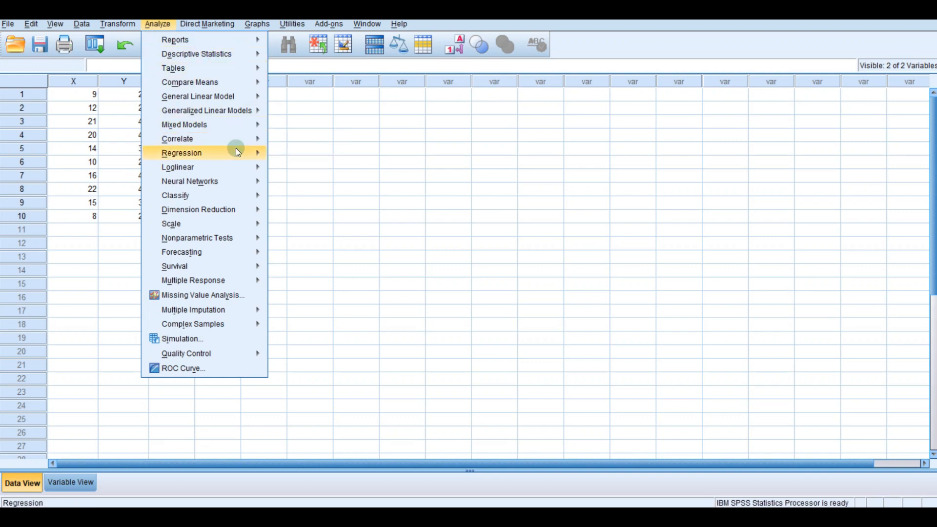
pyautogui.moveTo(249, 153)
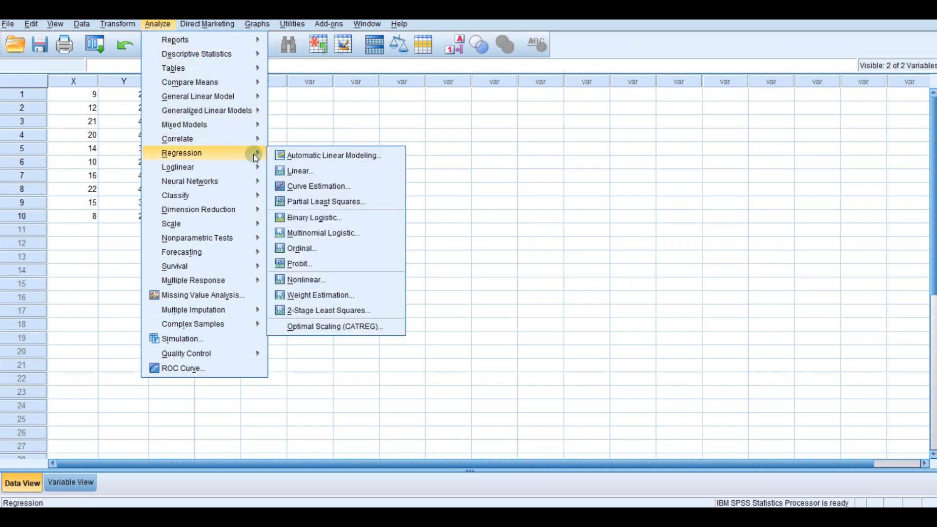
pyautogui.click(334, 172)
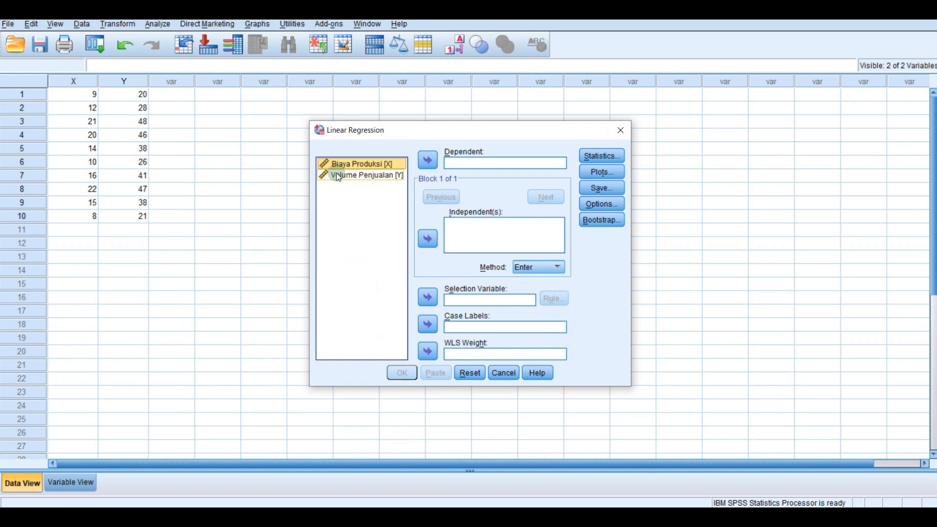
pyautogui.click(349, 175)
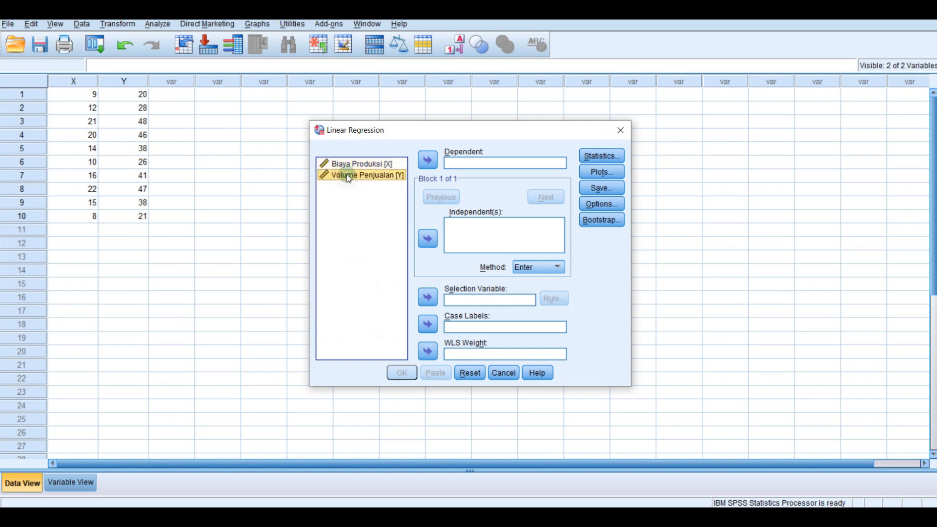
pyautogui.click(344, 163)
pyautogui.click(419, 239)
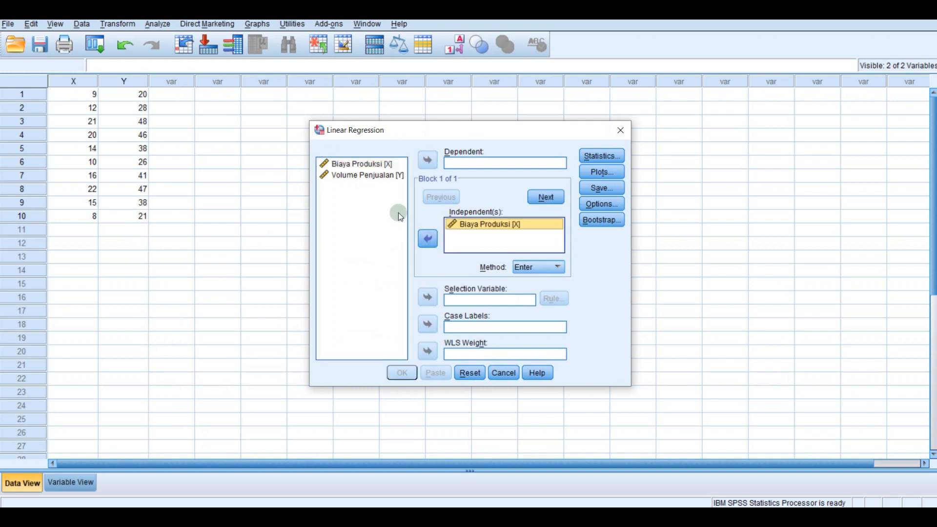
# - Assign Volume Penjualan [Y] as the dependent variable and run the linear regression
pyautogui.click(372, 175)
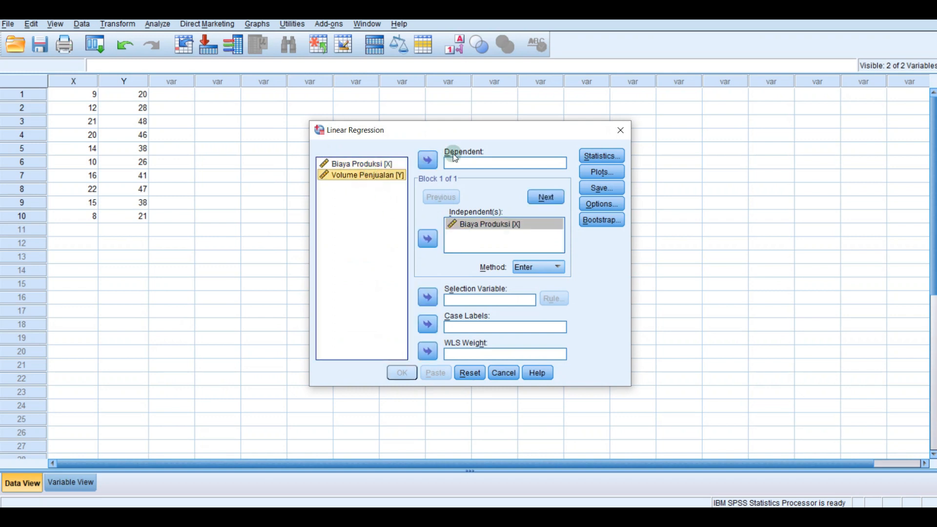
pyautogui.click(428, 160)
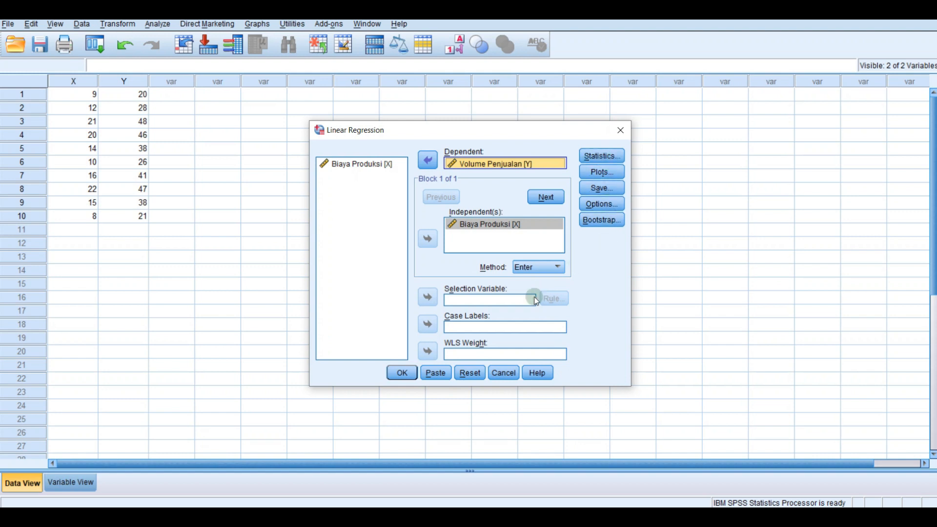
pyautogui.click(402, 373)
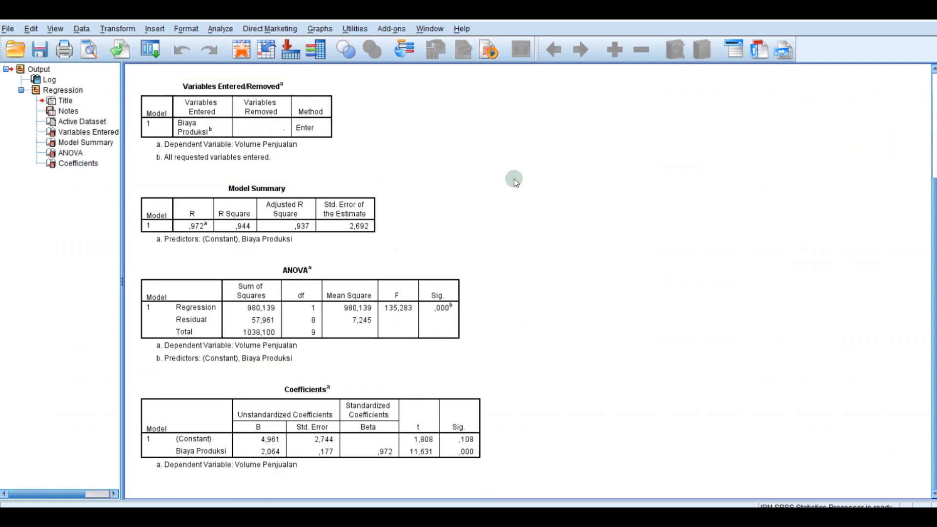
# - Copy the Model Summary, ANOVA and Coefficients output tables together with Copy Special, using only the Image (JPG, PNG) format
pyautogui.click(374, 208)
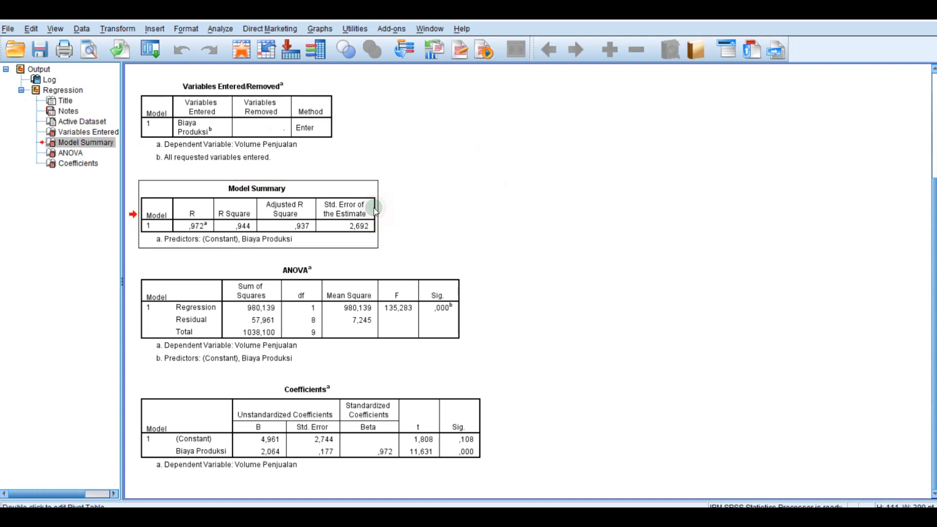
pyautogui.click(426, 316)
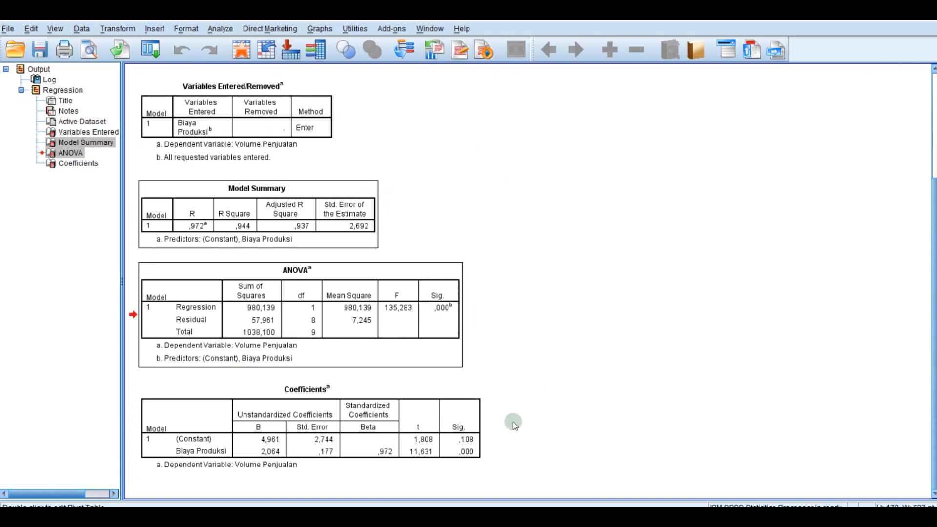
pyautogui.click(449, 426)
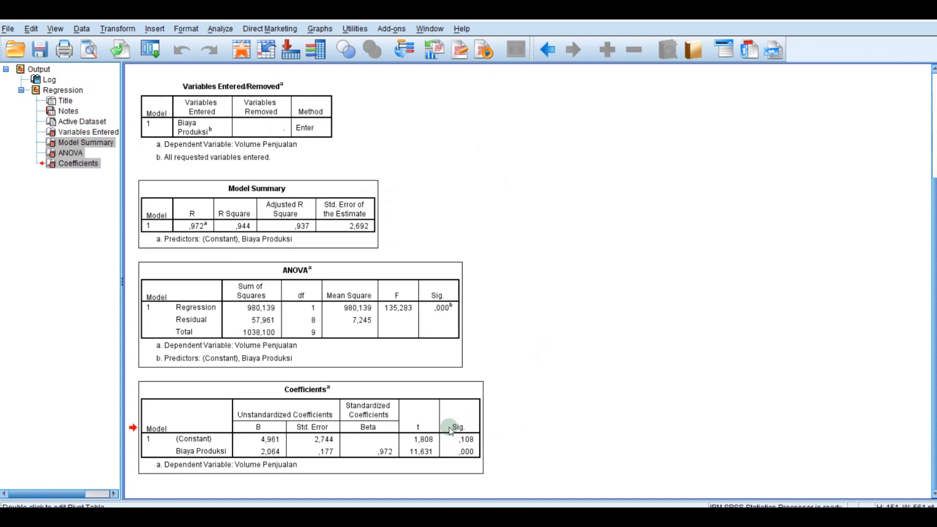
pyautogui.rightClick(449, 426)
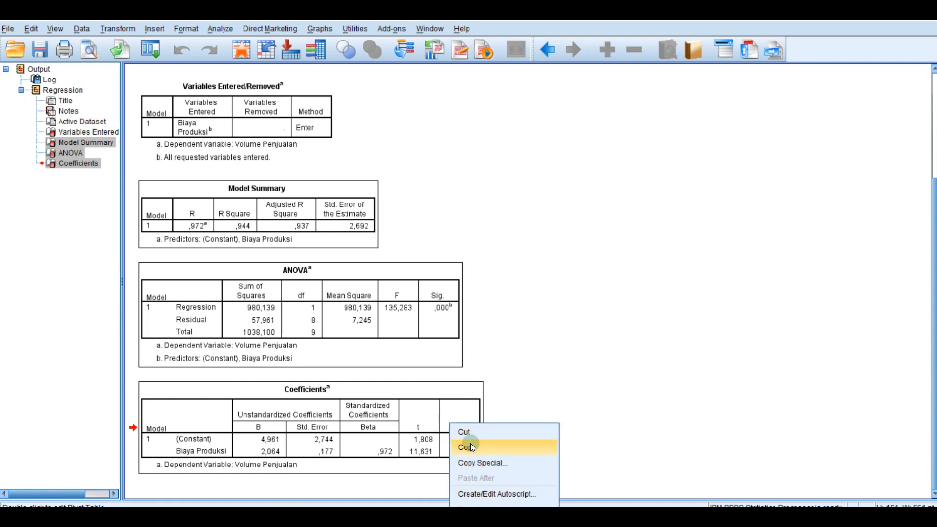
pyautogui.click(472, 464)
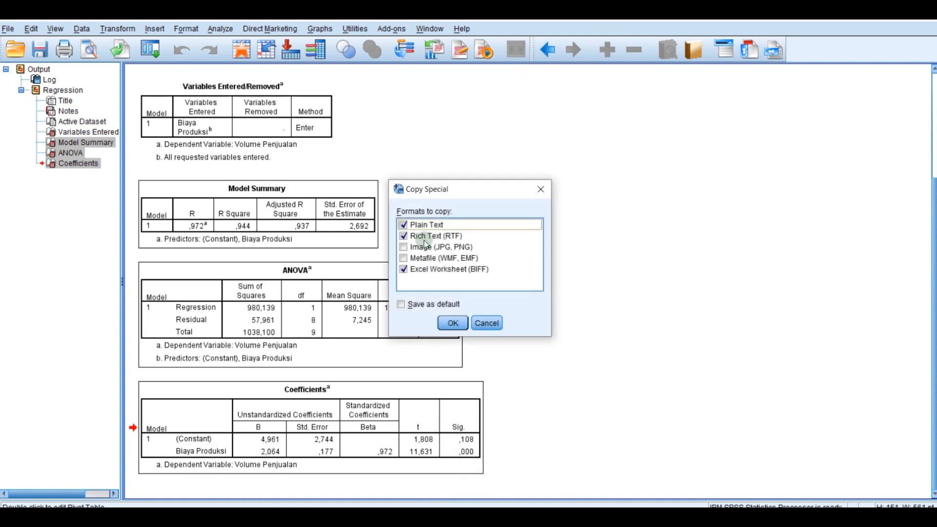
pyautogui.click(408, 225)
pyautogui.click(404, 235)
pyautogui.click(403, 247)
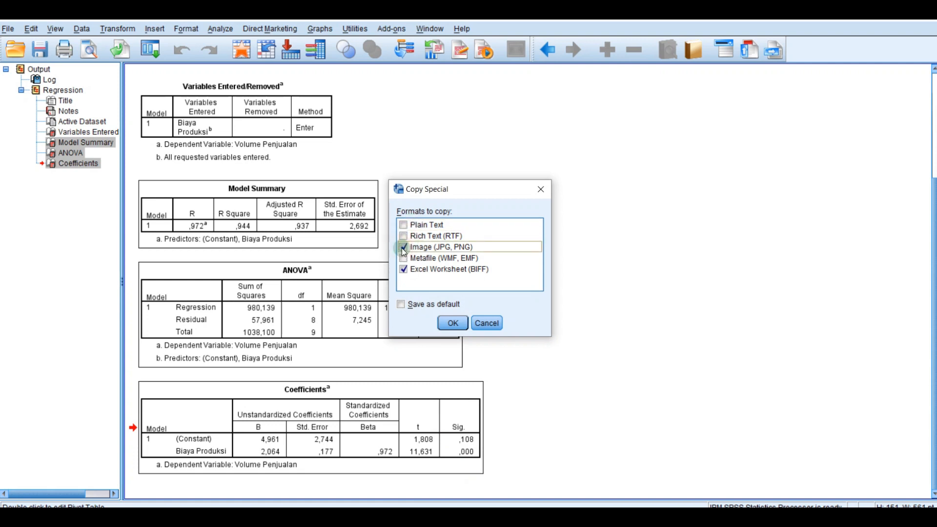
pyautogui.click(405, 270)
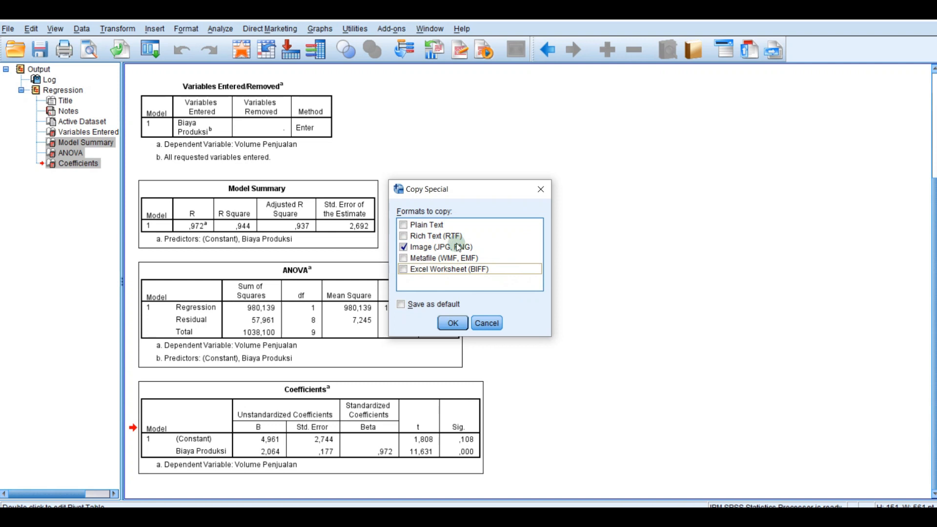
pyautogui.click(448, 323)
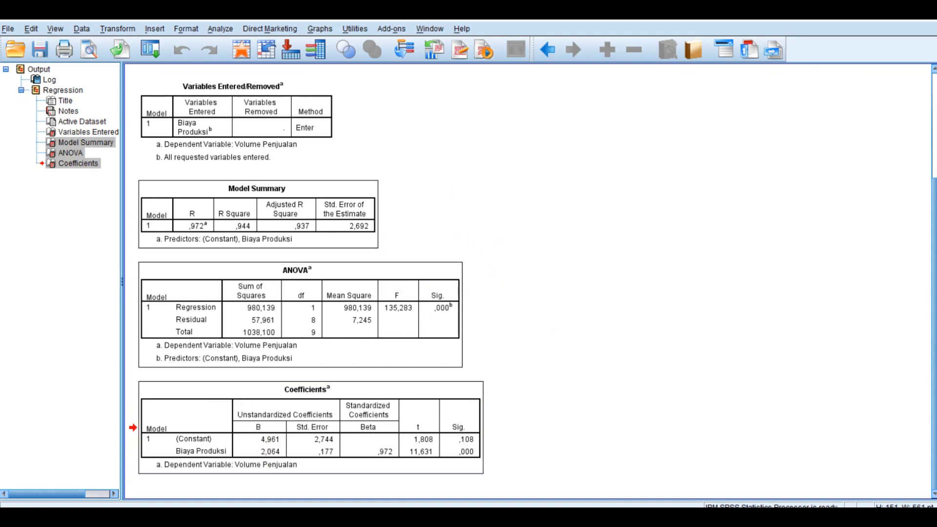
# - Switch to Excel and paste the copied regression output picture at cell A22 of the Regresi sheet, below Uji Statistik
pyautogui.click(857, 11)
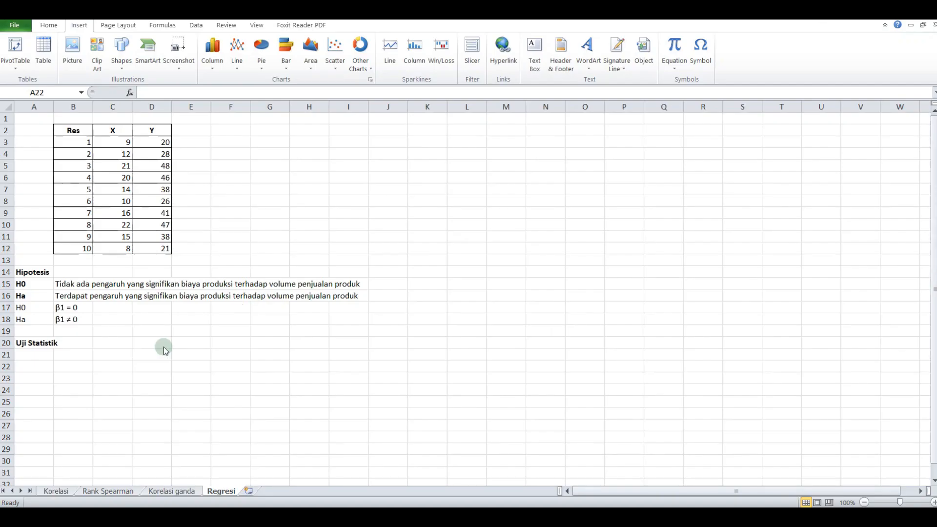
pyautogui.click(30, 366)
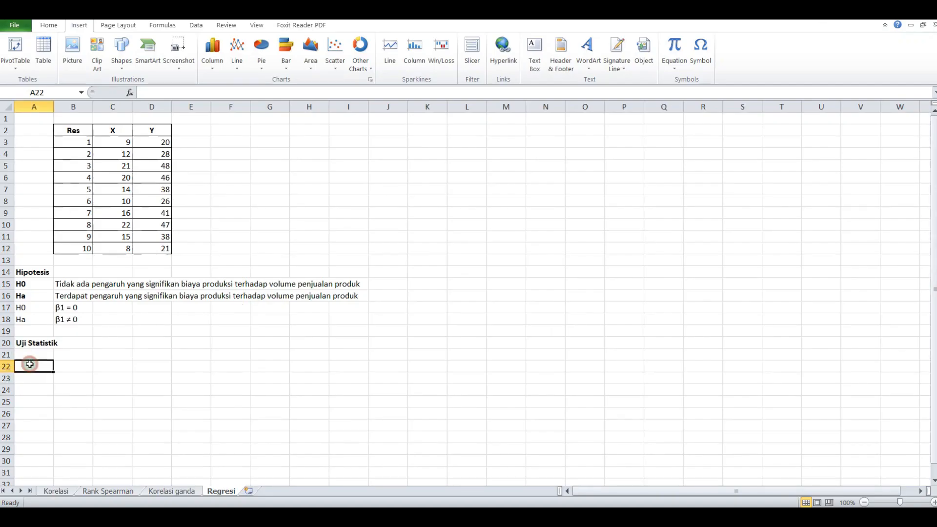
pyautogui.rightClick(31, 365)
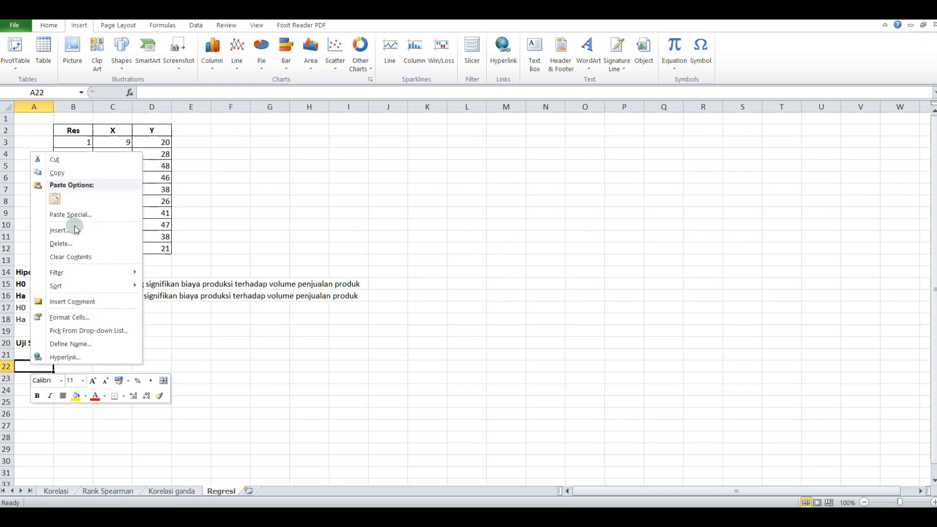
pyautogui.click(58, 198)
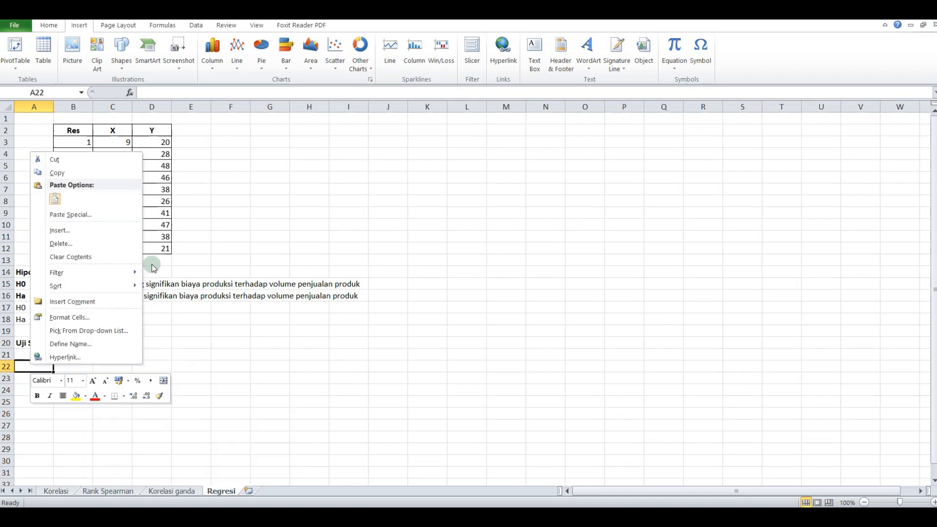
pyautogui.click(55, 199)
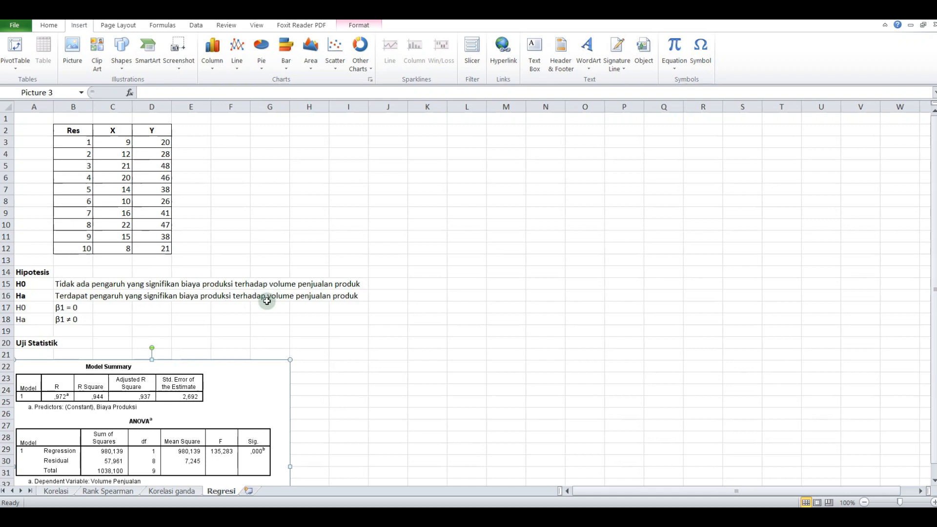
# - Enlarge the pasted output picture so that it spans columns A to H down to row 42, and deselect it
pyautogui.scroll(-4, 371, 358)
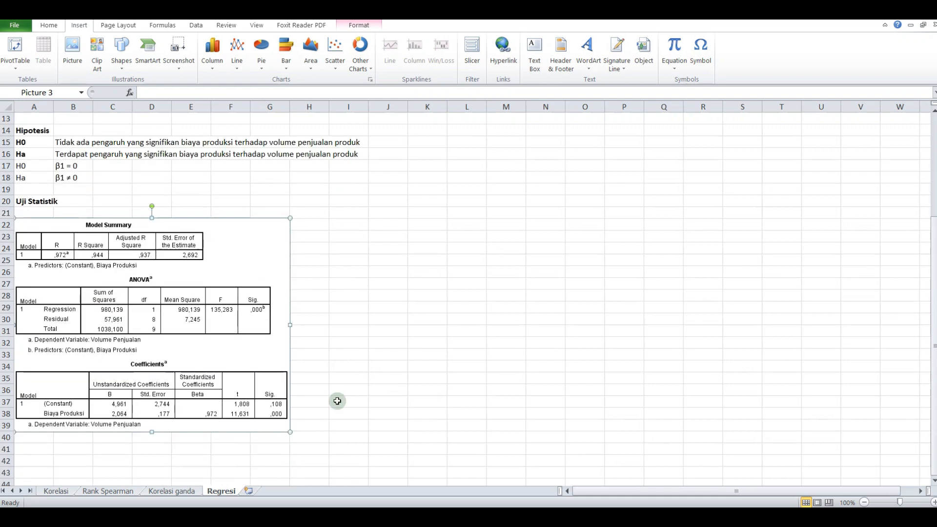
pyautogui.moveTo(284, 432); pyautogui.dragTo(327, 459)
pyautogui.scroll(-1, 432, 316)
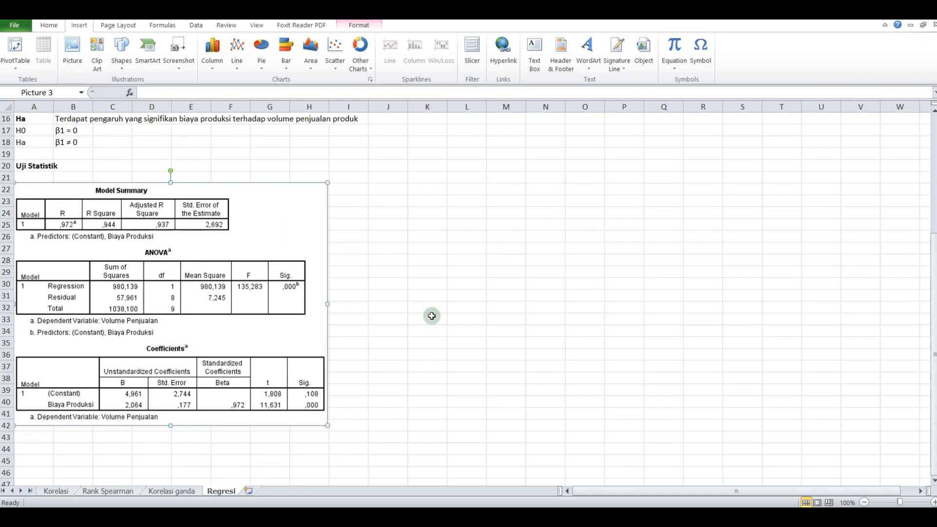
pyautogui.scroll(-1, 432, 316)
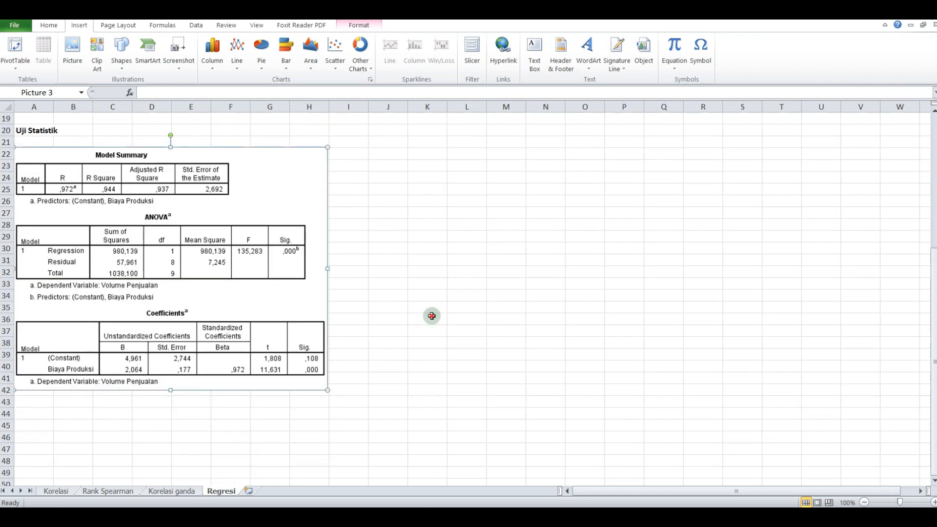
pyautogui.click(432, 316)
pyautogui.click(374, 257)
pyautogui.click(356, 236)
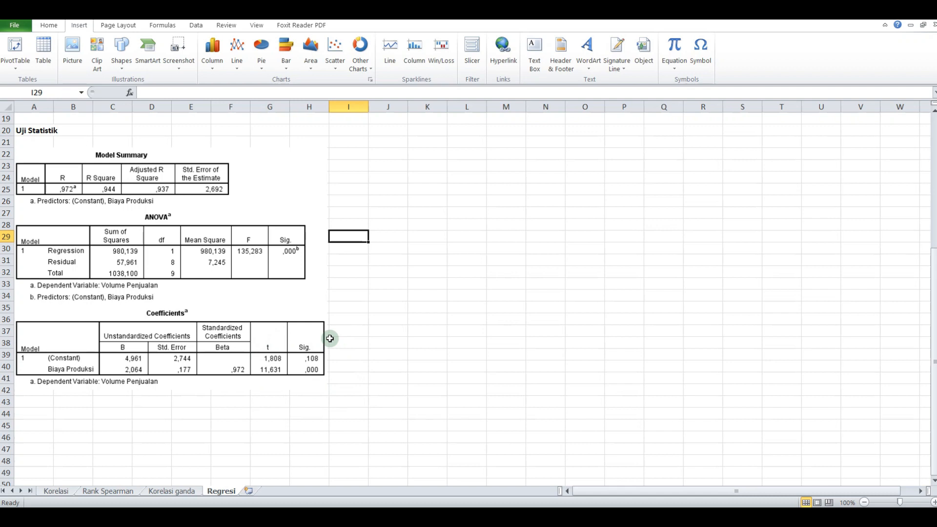
# - Enter the coefficient labels b0 in cell A43 and b1 in cell A44, below the output picture
pyautogui.click(24, 404)
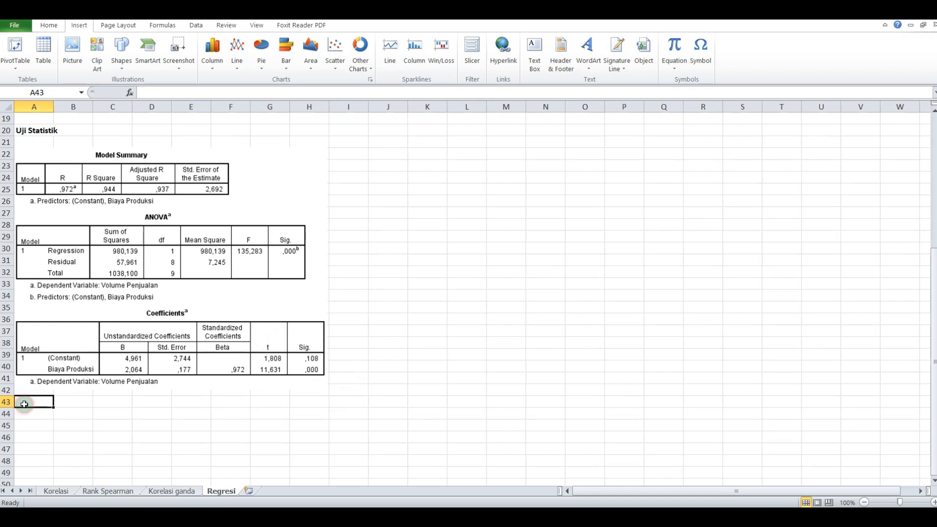
pyautogui.write('b0')
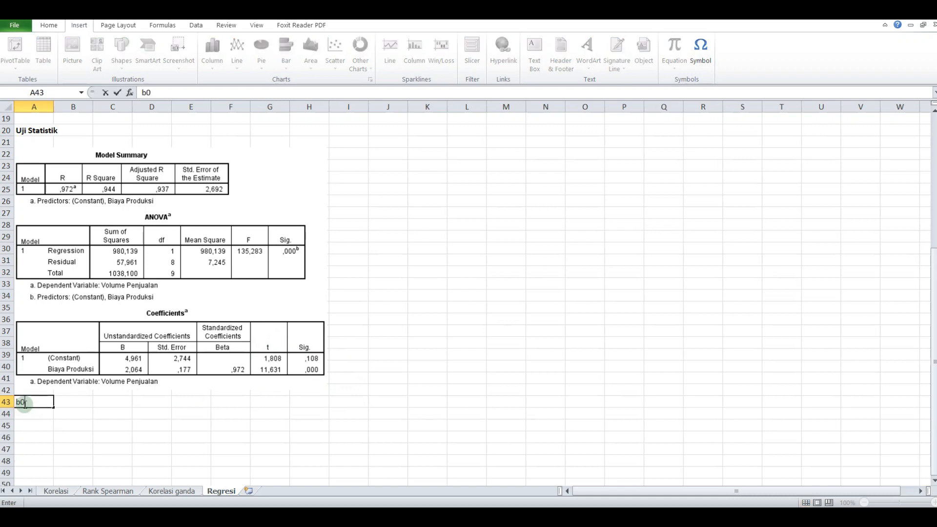
pyautogui.press('Return')
pyautogui.write('b')
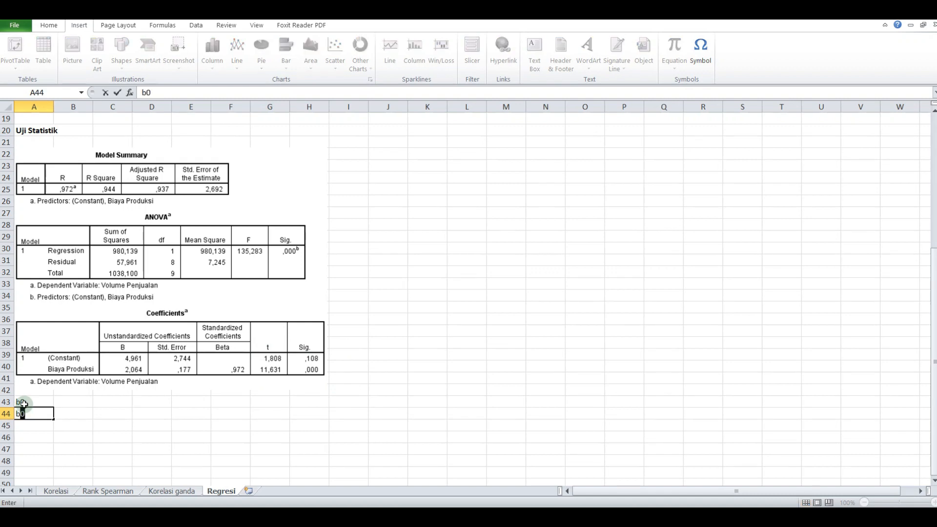
pyautogui.write('1')
# - Enter the coefficient values 4,961 for b0 in cell B43 and 2,064 for b1 in cell B44
pyautogui.click(24, 403)
pyautogui.press('Right')
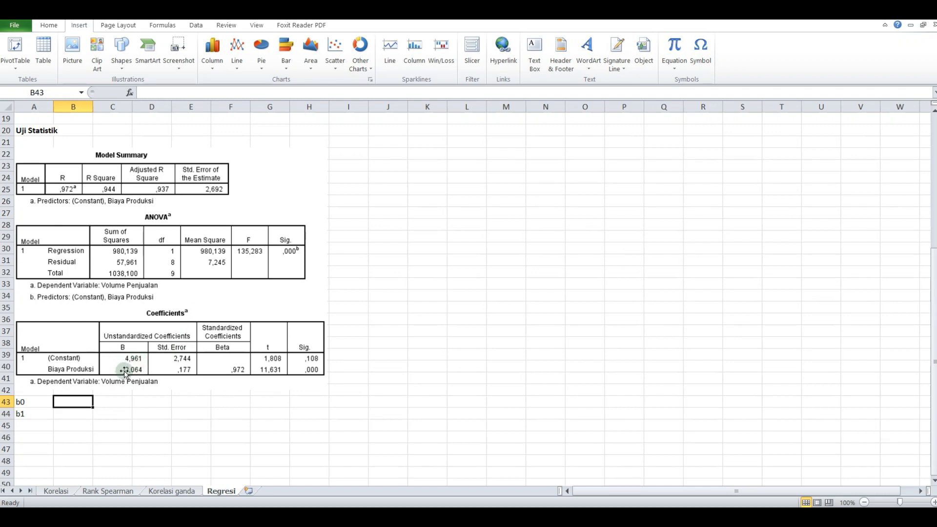
pyautogui.write('4')
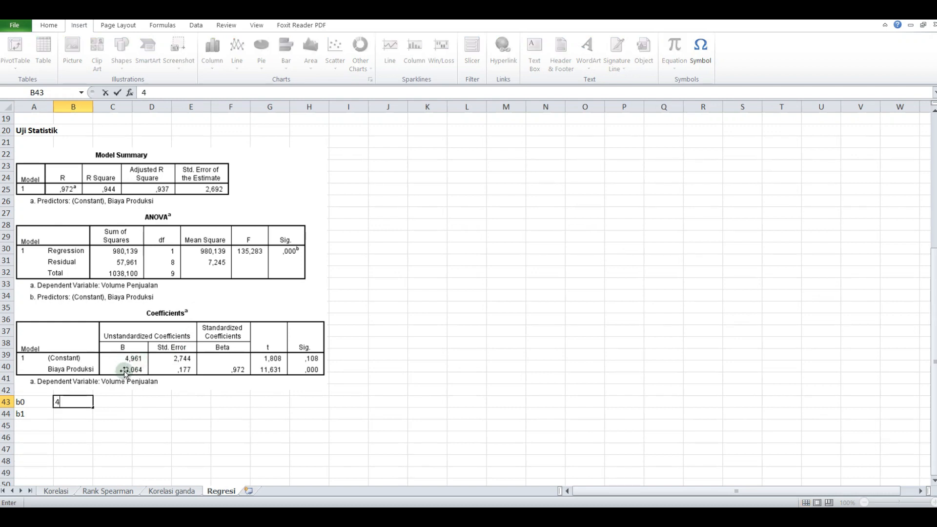
pyautogui.write(',961')
pyautogui.press('Return')
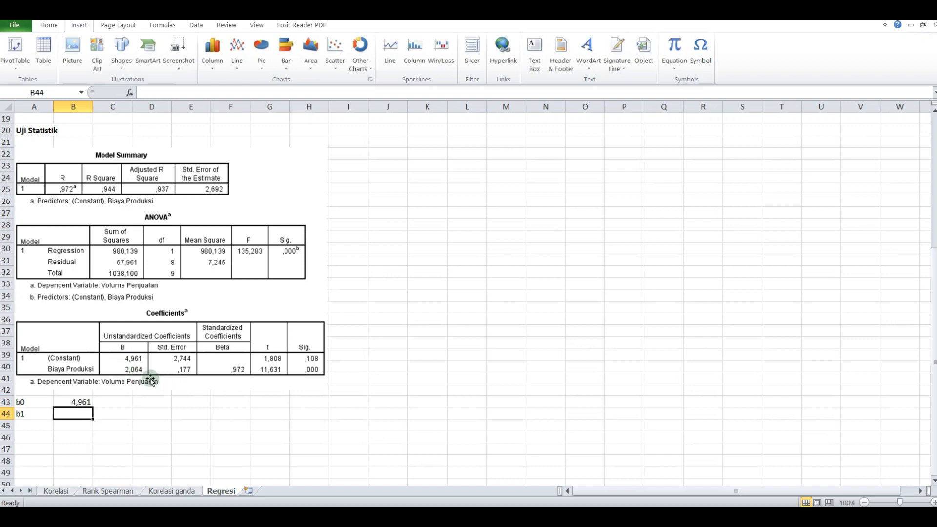
pyautogui.write('2,')
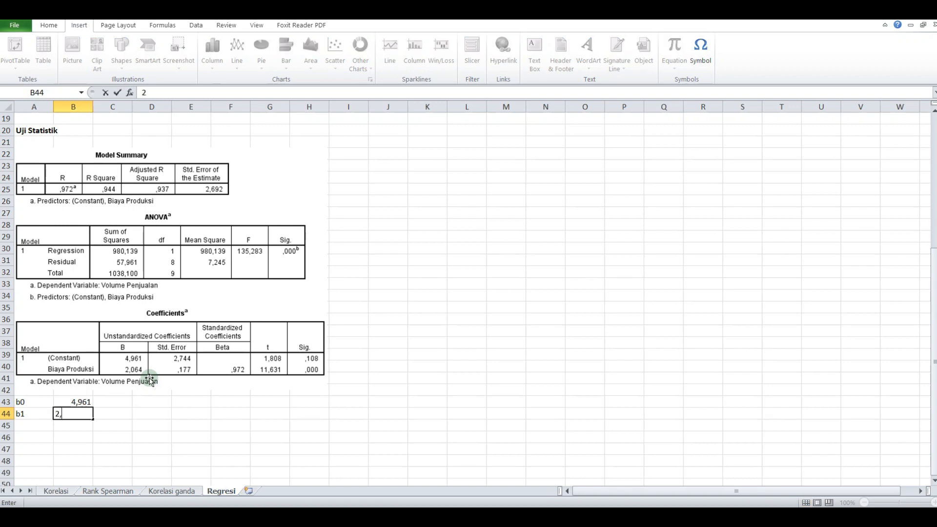
pyautogui.write('064')
pyautogui.press('Return')
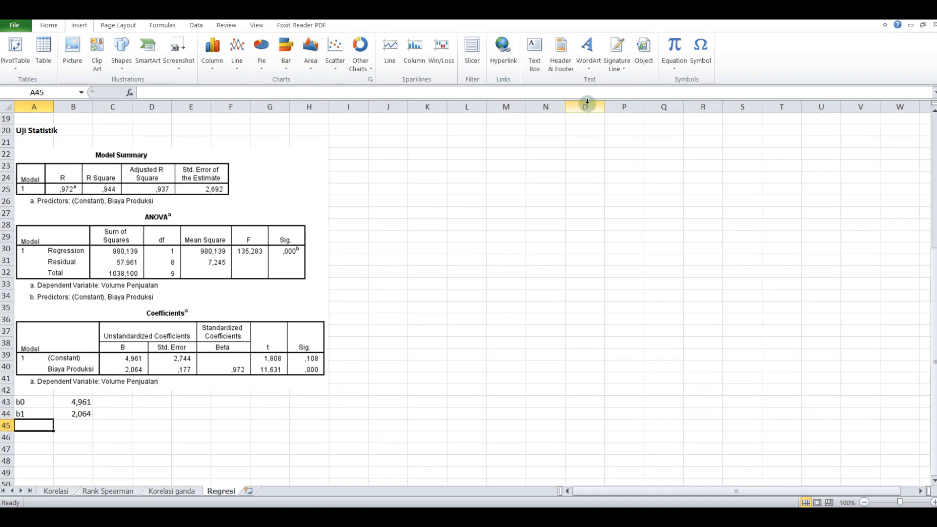
# - Insert a new equation box and place it beside the b0 and b1 values, around columns D and E
pyautogui.click(679, 54)
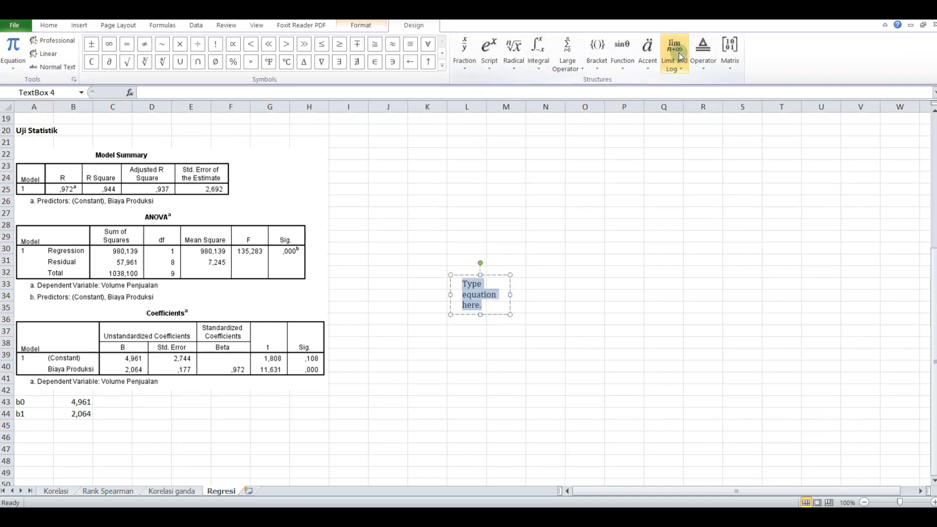
pyautogui.moveTo(508, 285); pyautogui.dragTo(209, 408)
pyautogui.click(201, 423)
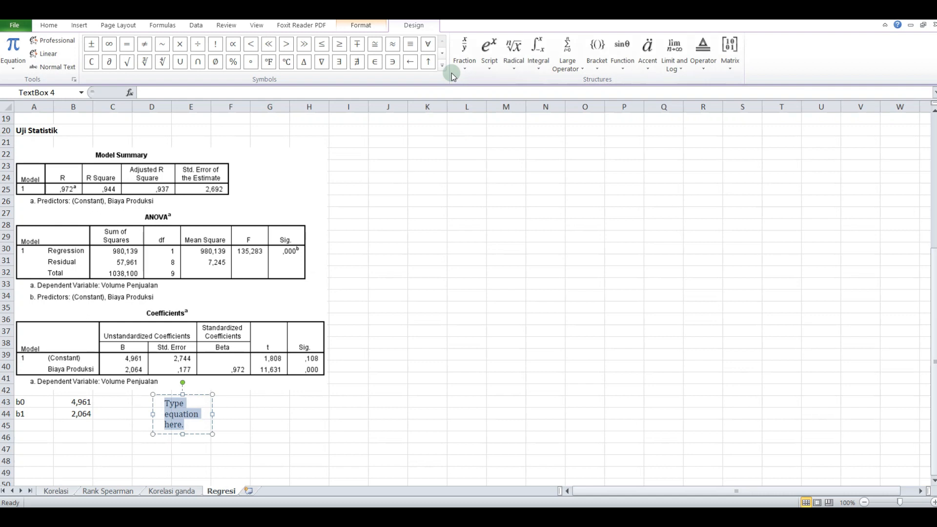
# - Begin the regression equation with a hat-accented Y followed by "= 4,961 +"
pyautogui.click(494, 44)
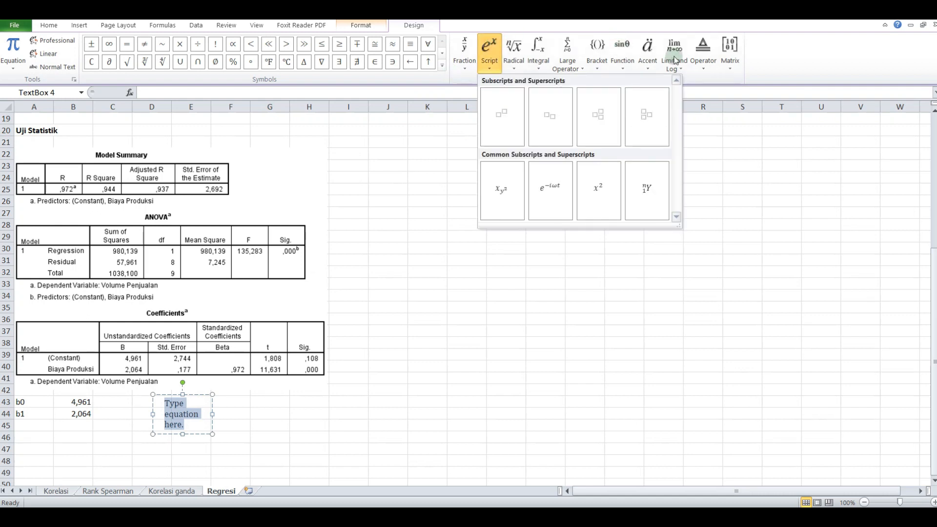
pyautogui.moveTo(654, 58)
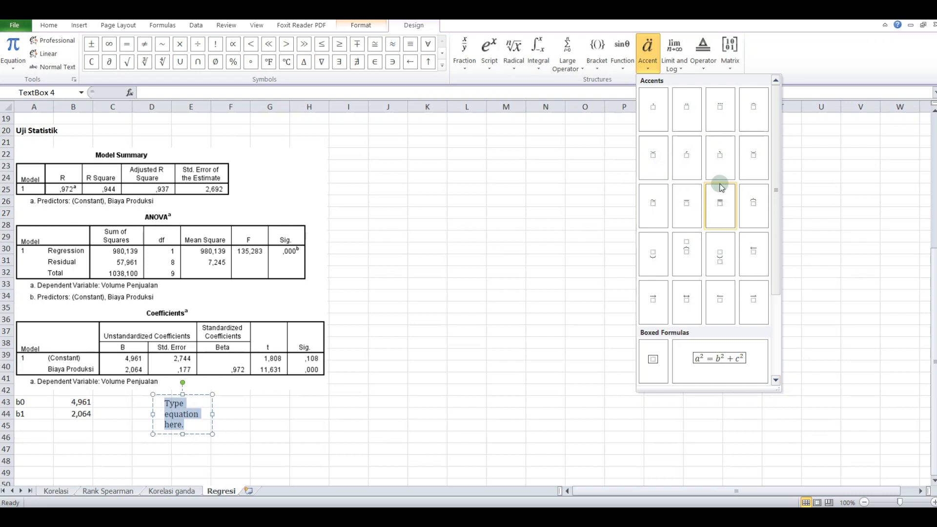
pyautogui.click(764, 105)
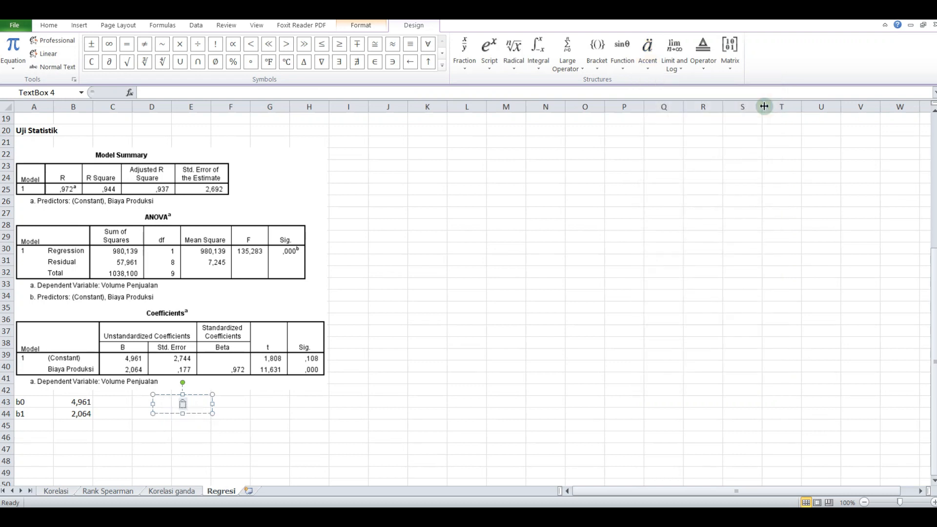
pyautogui.write('Y=')
pyautogui.press('BackSpace')
pyautogui.write('= 4,961')
pyautogui.write('+')
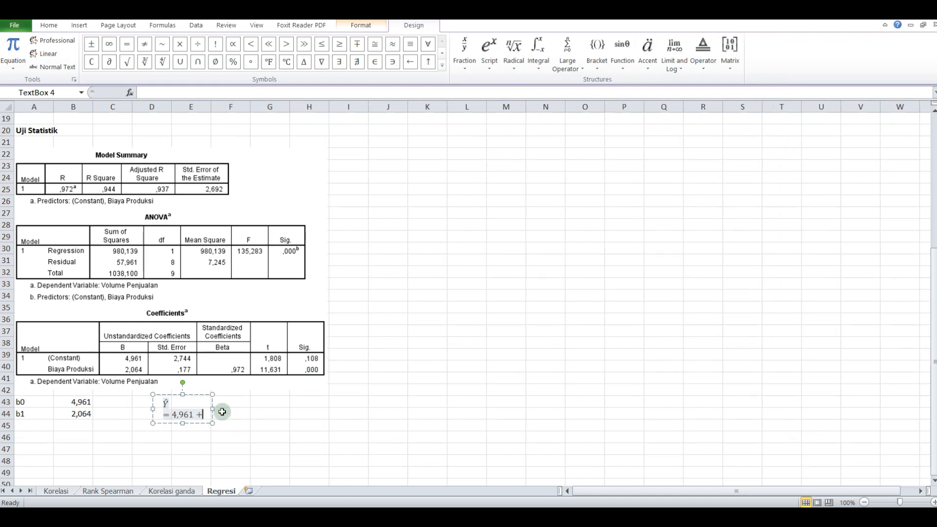
# - Widen the equation box to fit one line, complete the equation with 2,064X1 and leave the box
pyautogui.moveTo(212, 410); pyautogui.dragTo(261, 405)
pyautogui.click(238, 407)
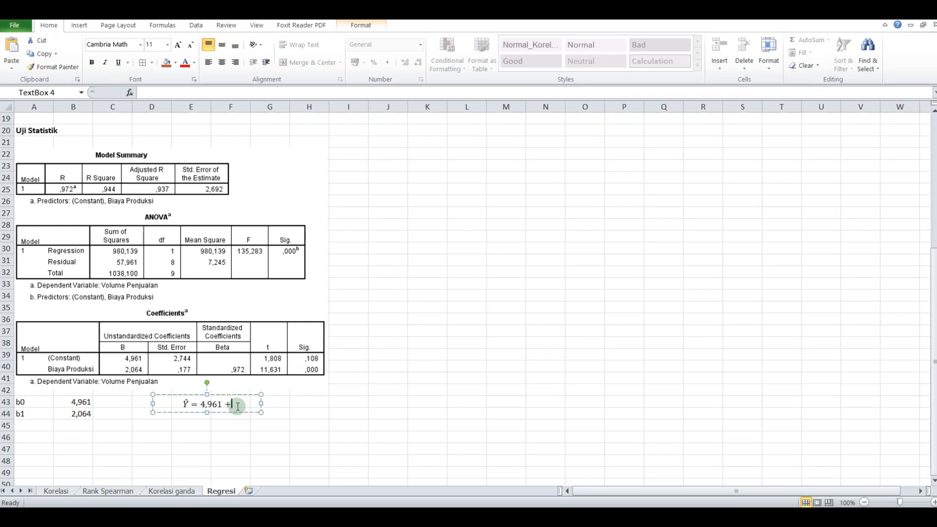
pyautogui.write('2')
pyautogui.press('BackSpace')
pyautogui.write('2,')
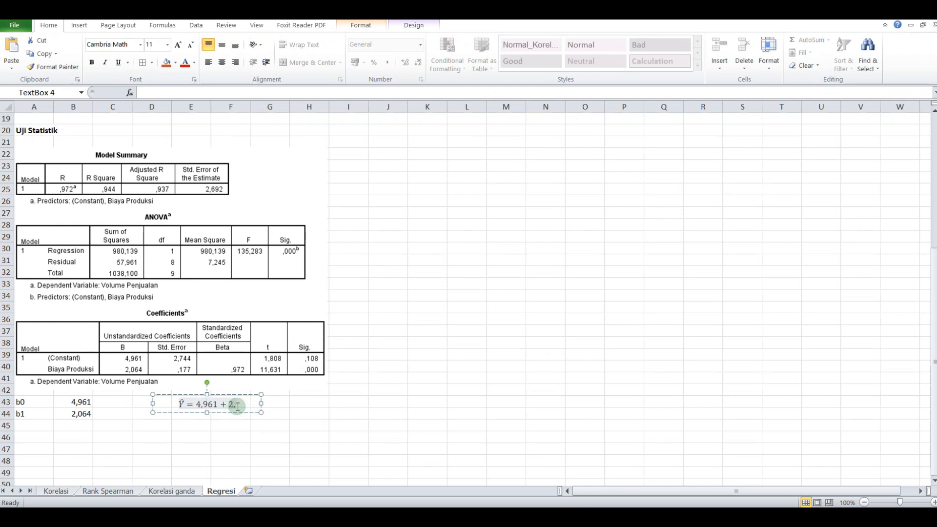
pyautogui.write('064X1')
pyautogui.press('Return')
pyautogui.click(213, 435)
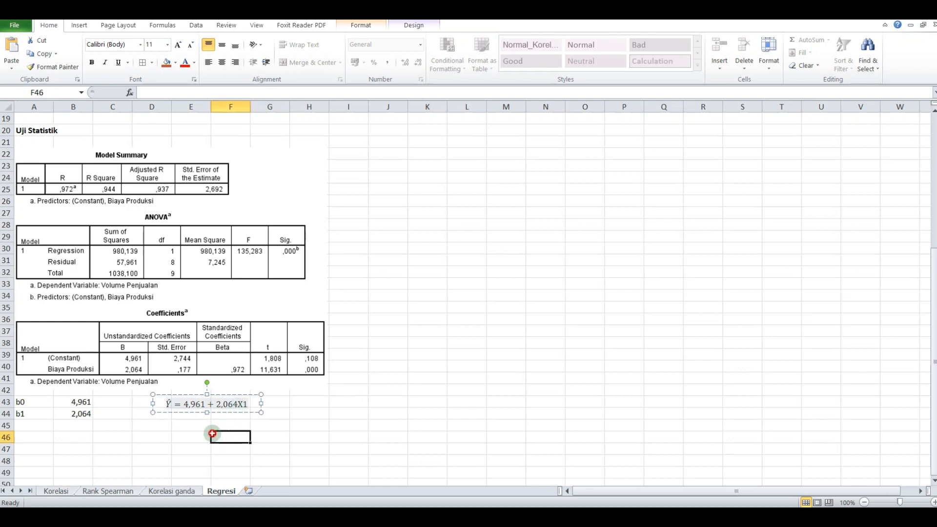
pyautogui.click(193, 389)
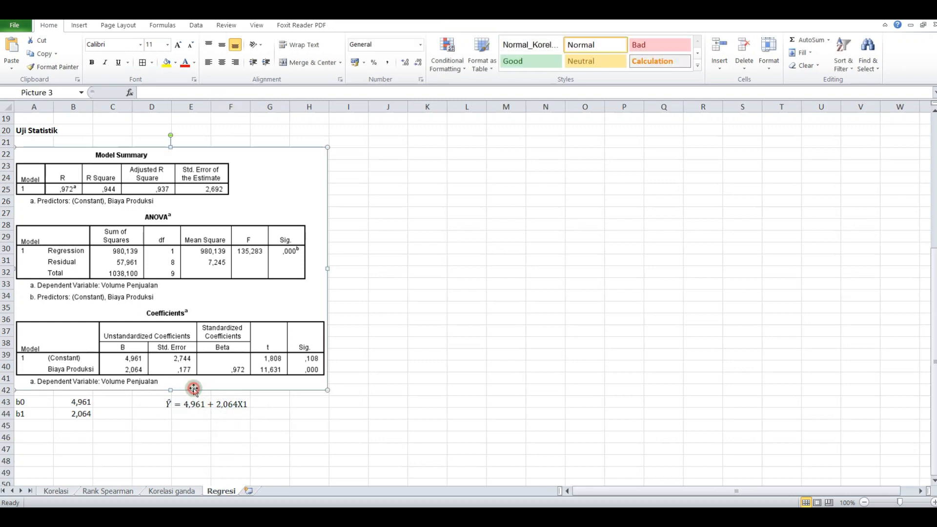
# - Move the regression equation box to rows 43–44, starting at column D beside the b0 and b1 values
pyautogui.click(196, 401)
pyautogui.moveTo(195, 394); pyautogui.dragTo(176, 406)
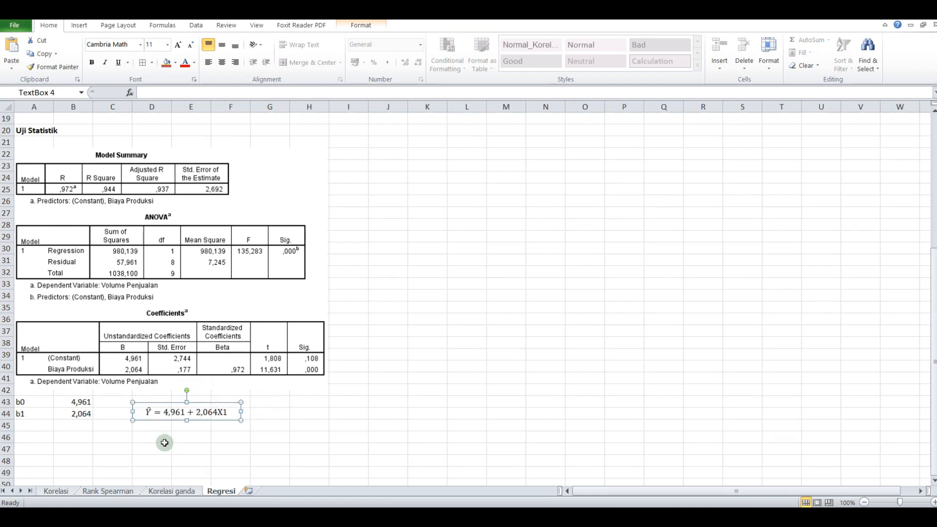
pyautogui.click(155, 446)
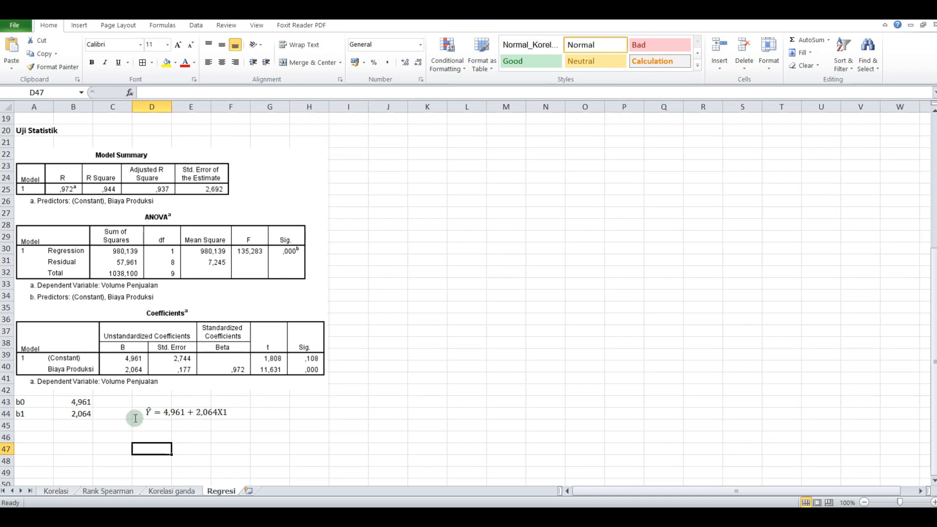
# - Make the b0 and b1 labels in cells A43 and A44 bold
pyautogui.click(23, 400)
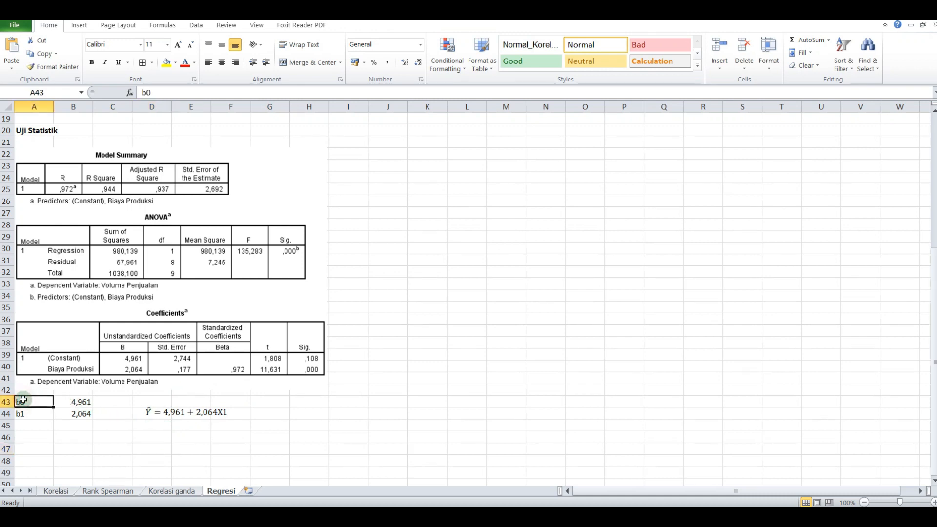
pyautogui.hotkey('shift', 'Down')
pyautogui.hotkey('ctrl', 'b')
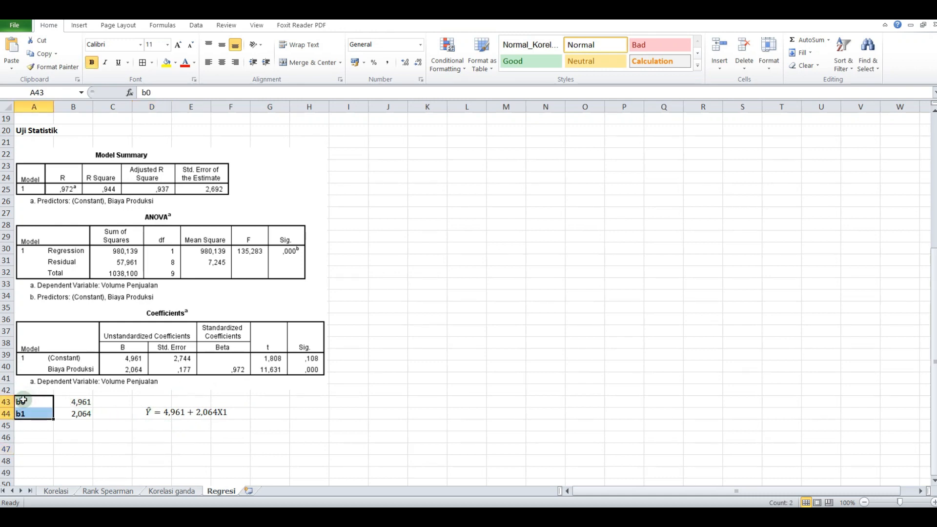
pyautogui.press('Down')
pyautogui.press('Down')
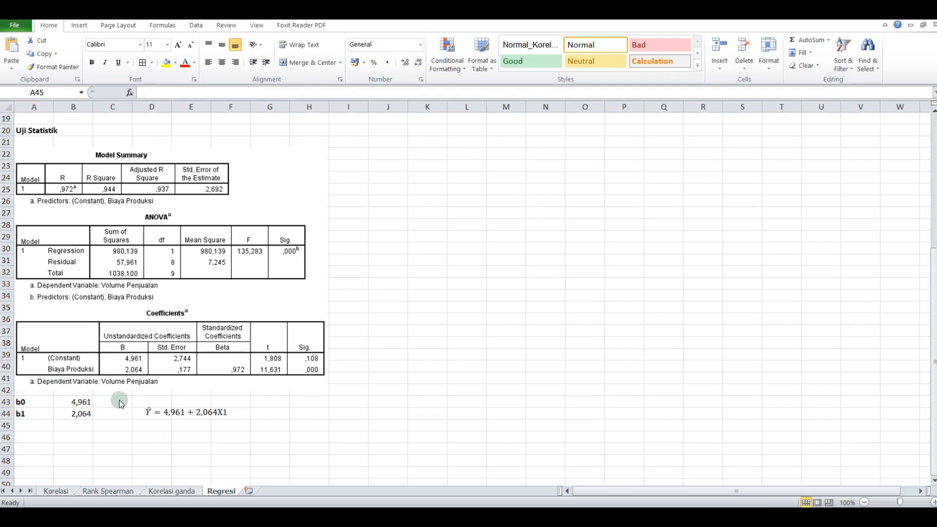
# - Add the bold heading "Uji Signifikansi" in cell A45
pyautogui.click(35, 429)
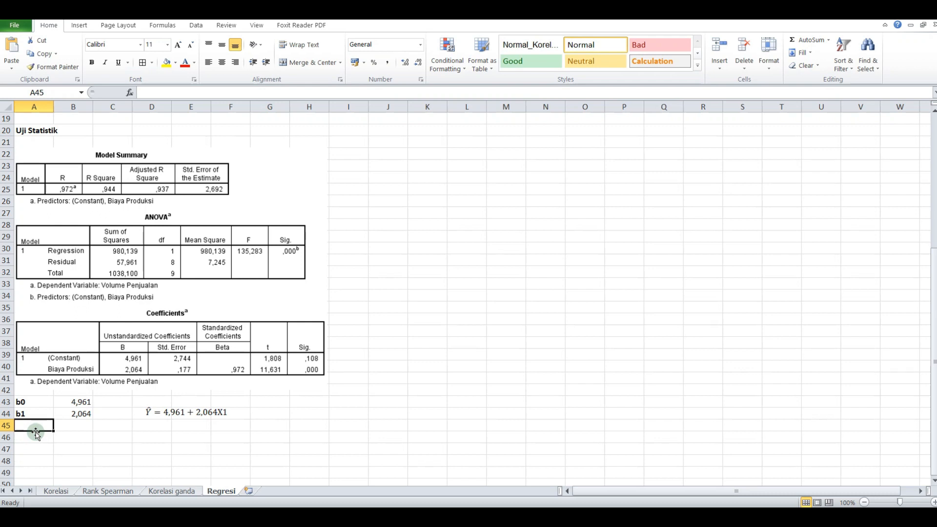
pyautogui.write('Uji Signifikansi')
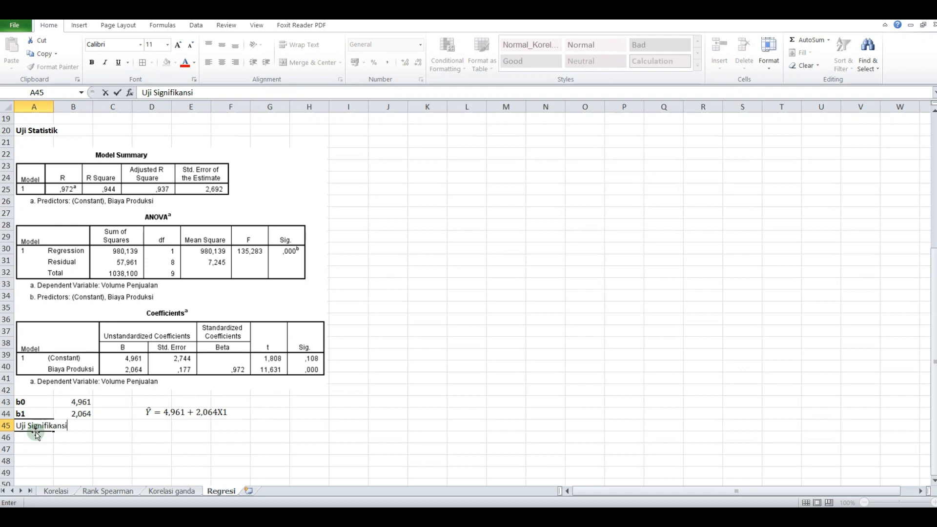
pyautogui.press('Return')
pyautogui.press('Up')
pyautogui.hotkey('ctrl', 'b')
pyautogui.press('Down')
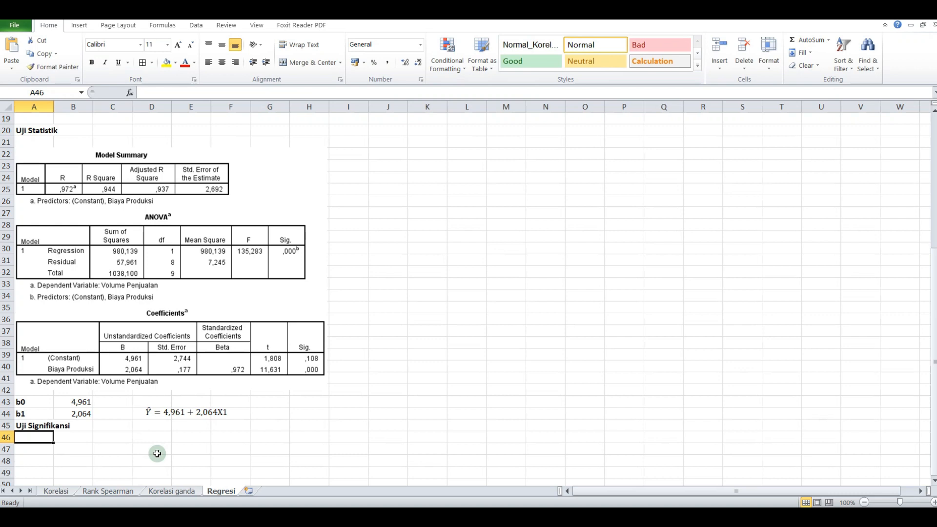
# - Enter the label "Model" in cell A46 under the Uji Signifikansi heading
pyautogui.write('Model')
pyautogui.press('Return')
pyautogui.press('Up')
pyautogui.hotkey('ctrl', 'b')
pyautogui.press('Down')
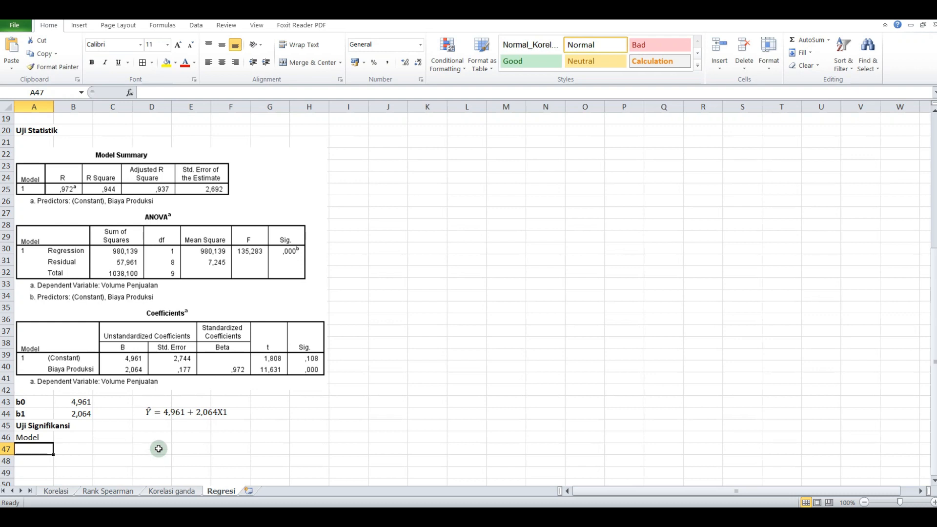
pyautogui.press('Up')
pyautogui.press('Right')
pyautogui.press('Down')
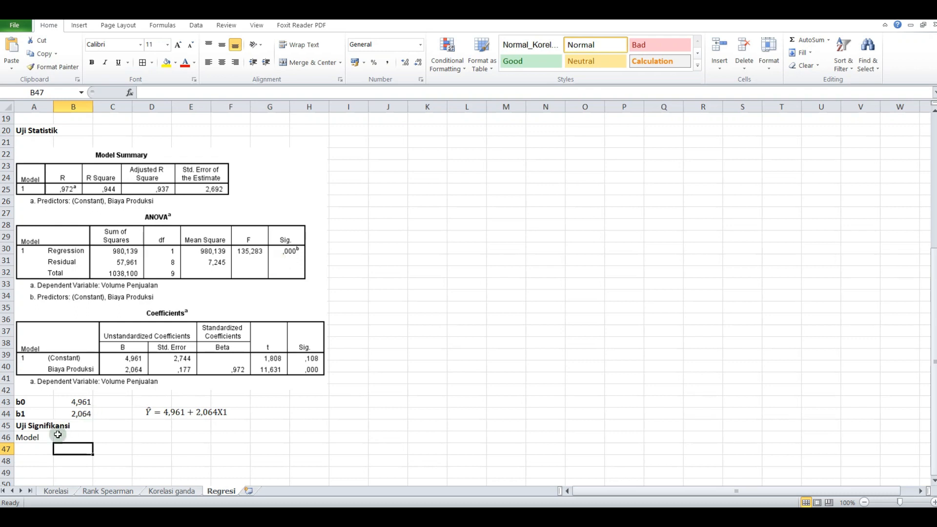
# - Enter the label "p-value =" in cell A47 and the value 0,0001 in cell B47
pyautogui.click(35, 454)
pyautogui.write('p-value =')
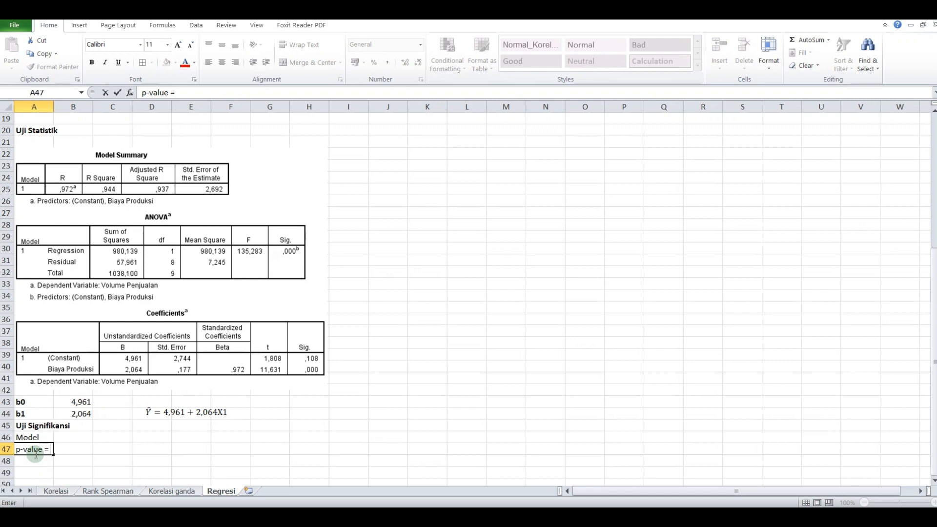
pyautogui.press('Tab')
pyautogui.write('0,0001')
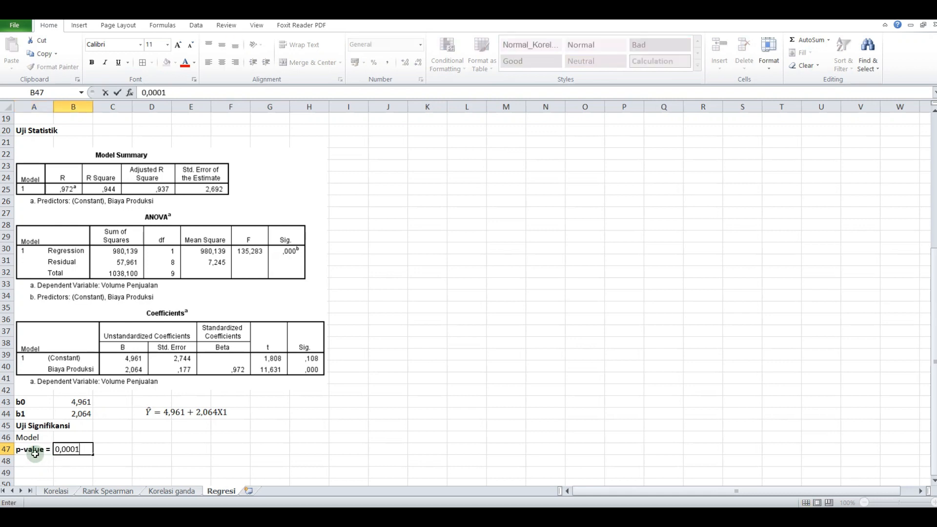
pyautogui.press('Return')
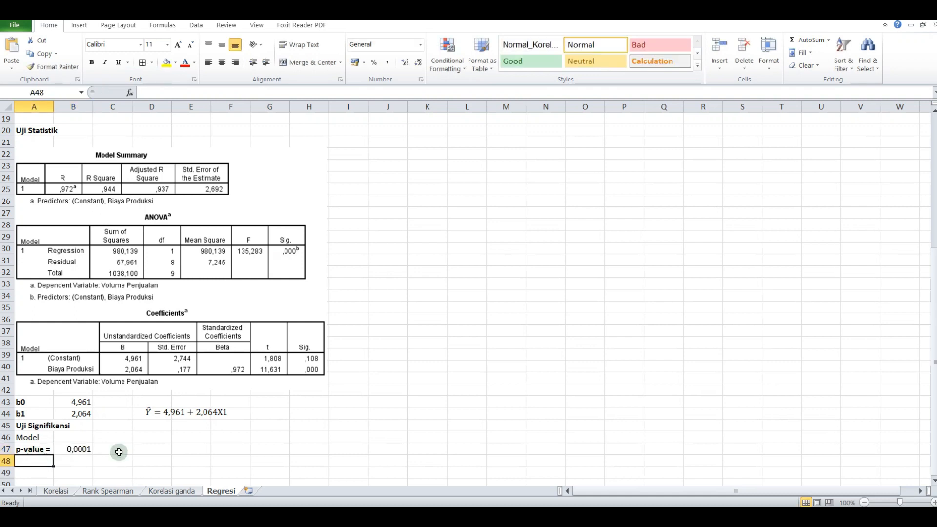
# - Enter the label "sig-α =" in cell A48 using the Greek alpha symbol, and "5% = 0,05" in cell B48
pyautogui.write('si')
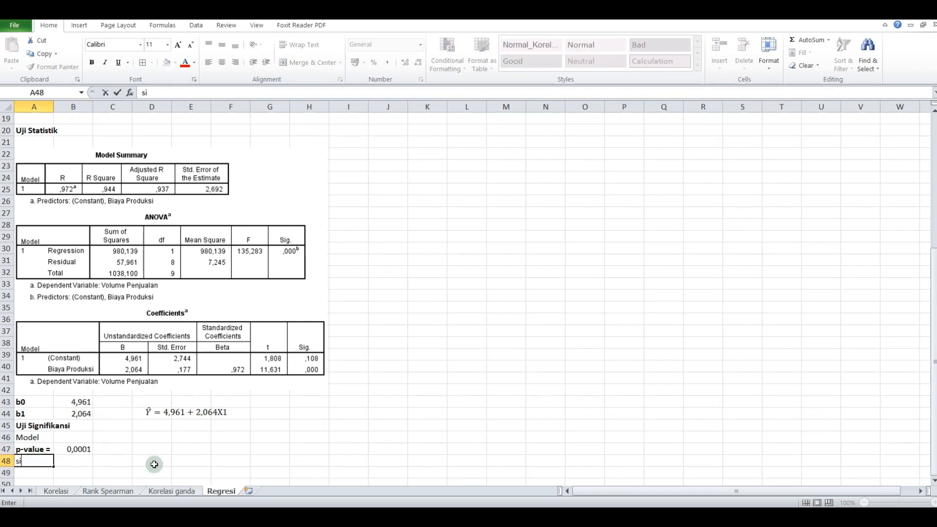
pyautogui.write('g-')
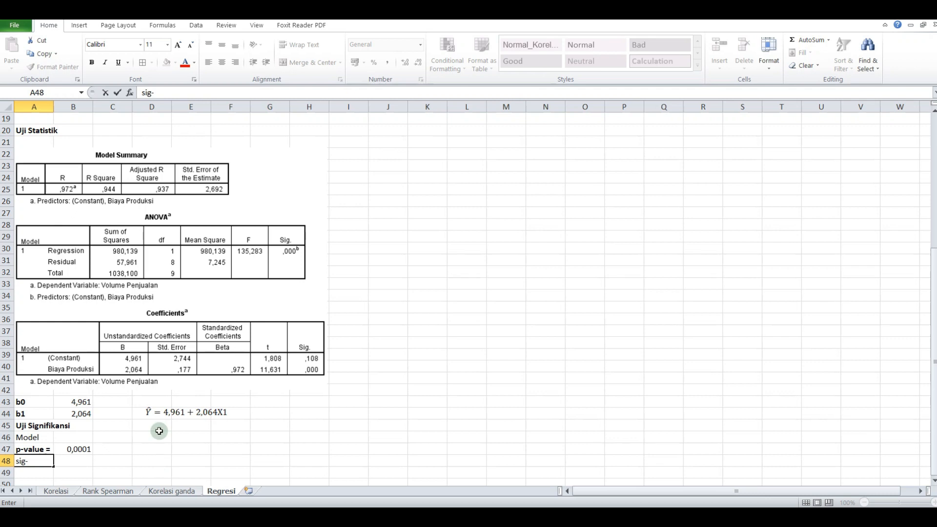
pyautogui.click(78, 27)
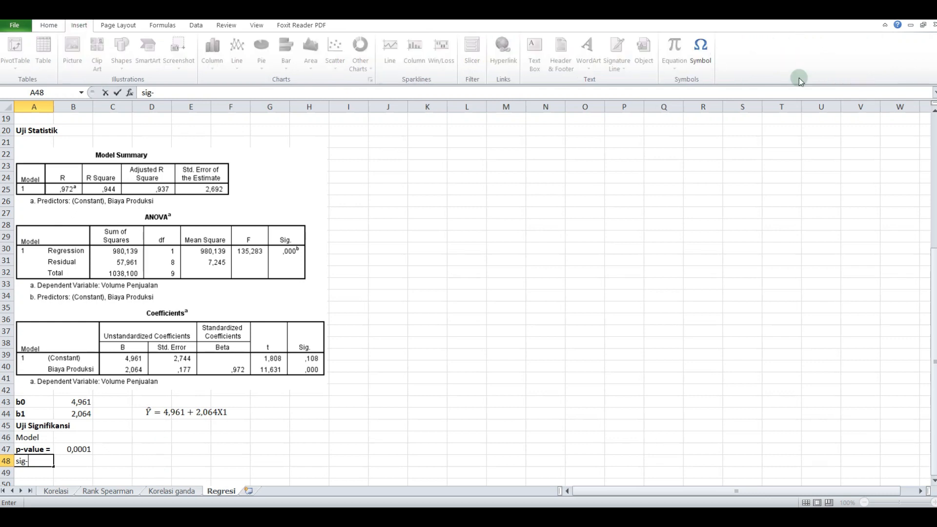
pyautogui.click(700, 49)
pyautogui.click(103, 296)
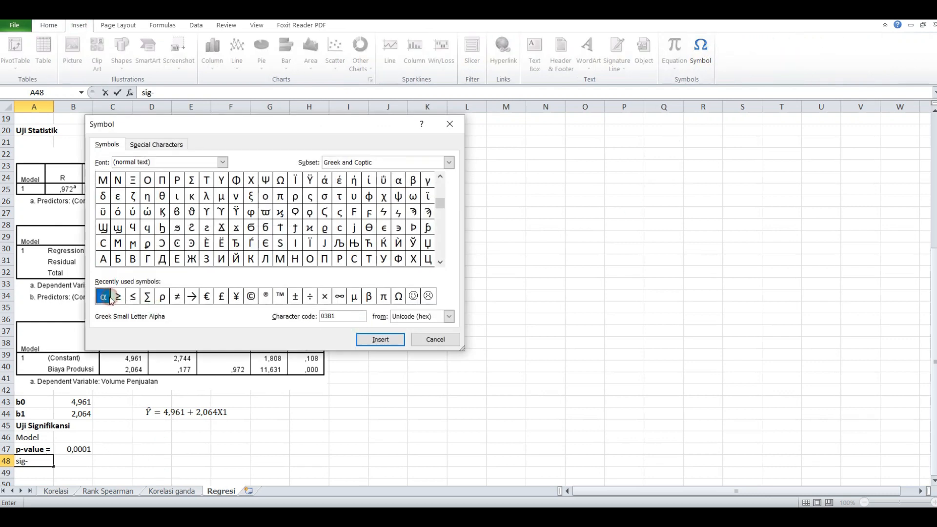
pyautogui.click(385, 341)
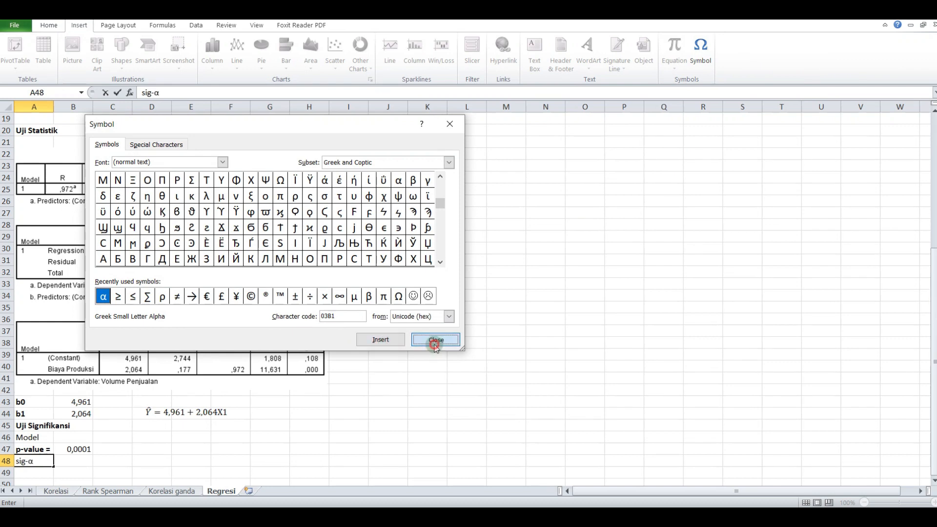
pyautogui.click(434, 340)
pyautogui.write('=')
pyautogui.press('Tab')
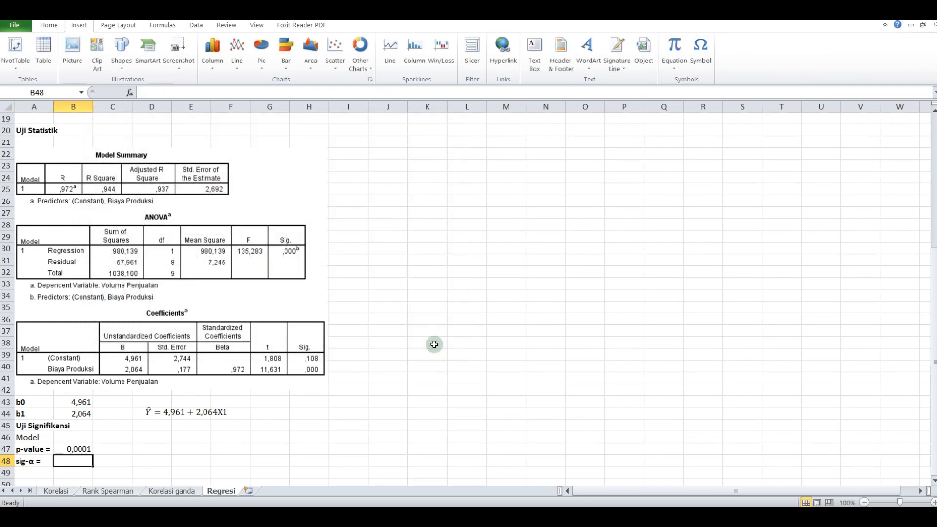
pyautogui.write('5% = 0,05')
pyautogui.press('Return')
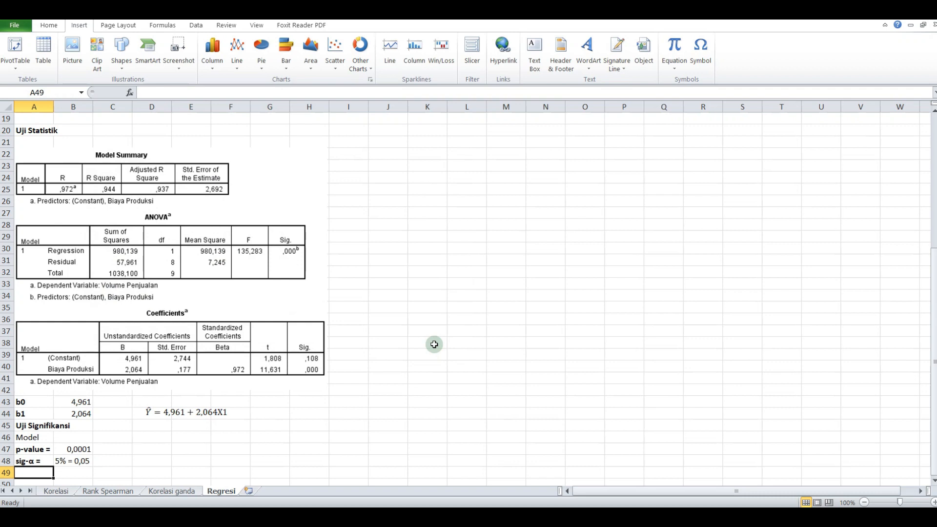
pyautogui.press('Right')
pyautogui.press('Right')
pyautogui.scroll(-1, 434, 344)
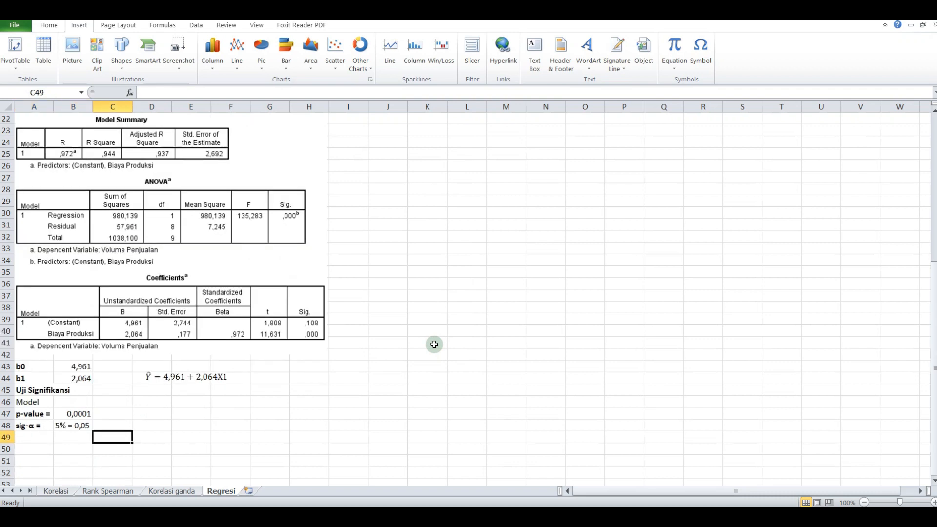
pyautogui.scroll(-1, 434, 344)
pyautogui.press('Left')
pyautogui.write('Kriteri')
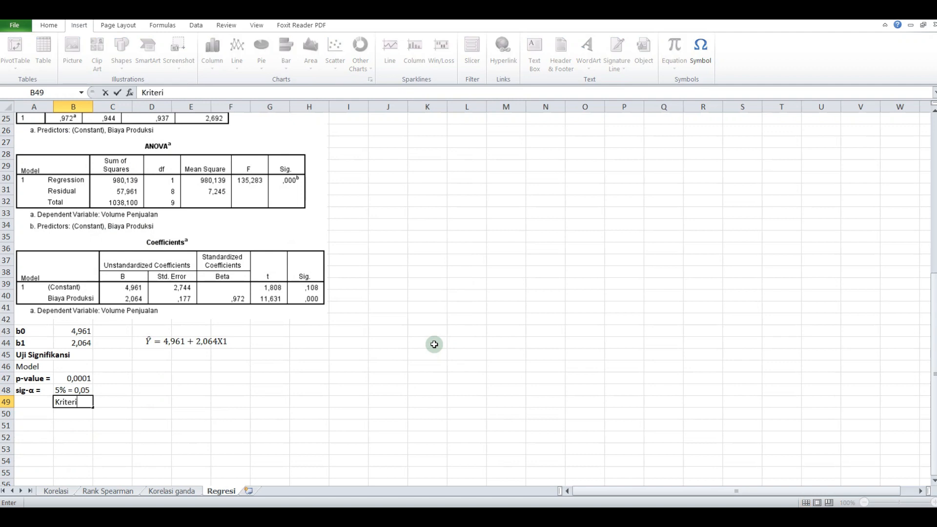
pyautogui.write('a penerimaa')
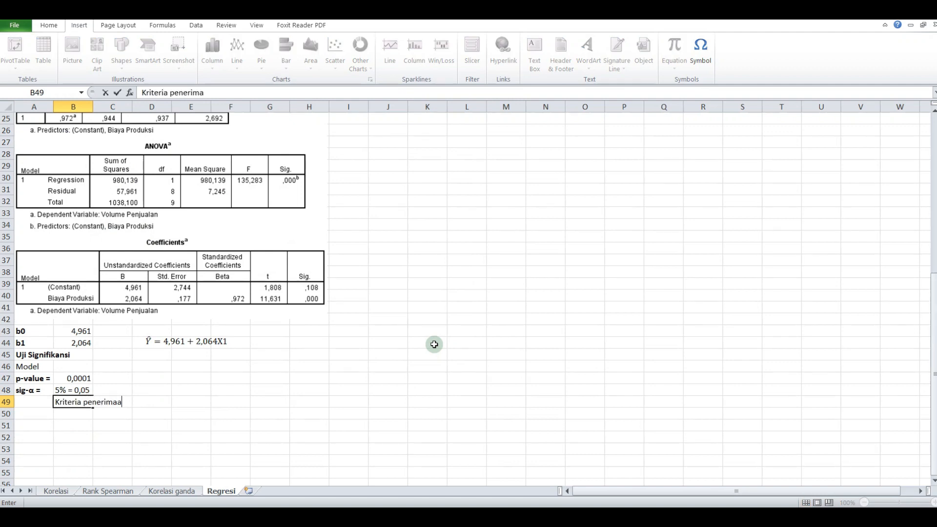
pyautogui.write('n H0')
pyautogui.press('BackSpace')
pyautogui.press('BackSpace')
pyautogui.press('BackSpace')
pyautogui.press('BackSpace')
pyautogui.press('BackSpace')
pyautogui.press('BackSpace')
pyautogui.press('BackSpace')
pyautogui.press('BackSpace')
pyautogui.press('BackSpace')
pyautogui.press('BackSpace')
pyautogui.press('BackSpace')
pyautogui.press('BackSpace')
pyautogui.press('BackSpace')
pyautogui.press('BackSpace')
pyautogui.press('BackSpace')
pyautogui.press('BackSpace')
pyautogui.press('BackSpace')
pyautogui.press('BackSpace')
pyautogui.press('BackSpace')
pyautogui.press('BackSpace')
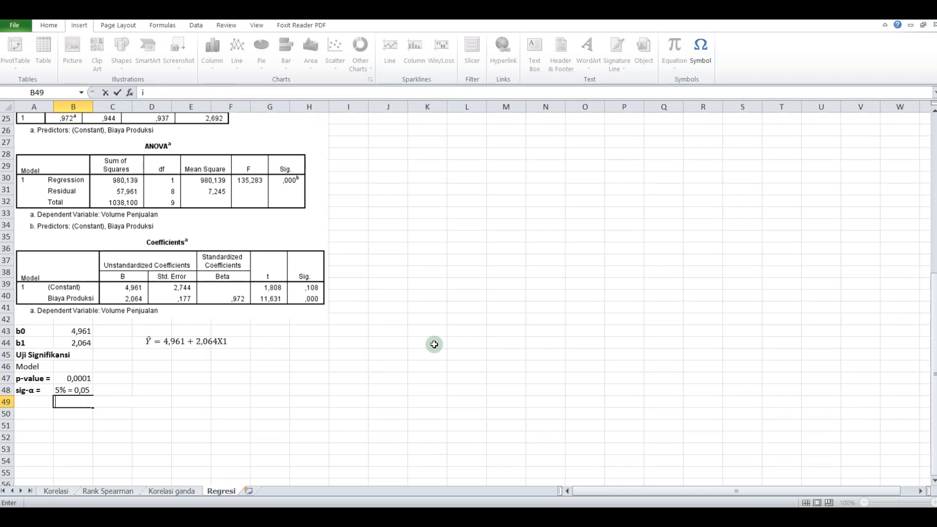
# - Begin the decision criterion in cell B49 with "Jika p-value < sig"
pyautogui.write('Jika p-valu')
pyautogui.write('<')
pyautogui.press('BackSpace')
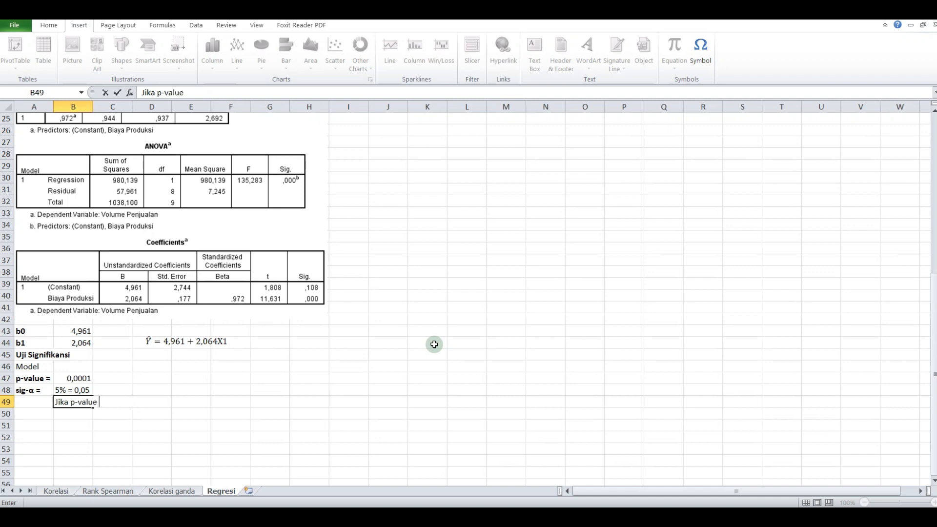
pyautogui.write('sig')
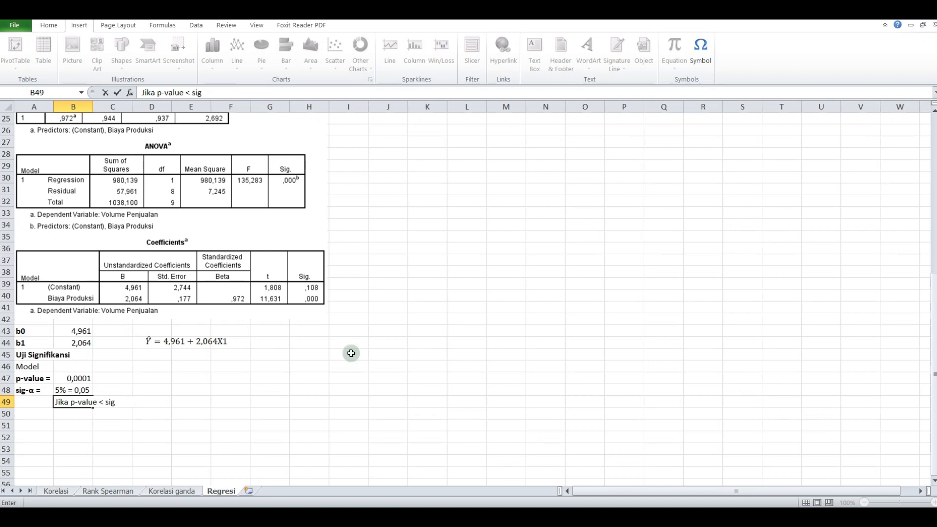
# - Copy the α symbol from the label in A48 and extend the criterion in B49 to read "Jika p-value < sig-α"
pyautogui.doubleClick(34, 392)
pyautogui.moveTo(29, 390); pyautogui.dragTo(32, 390)
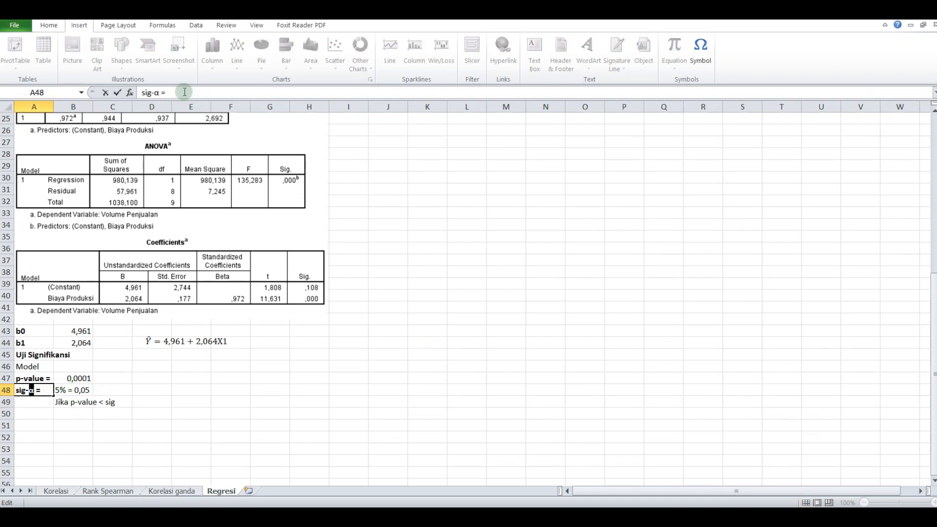
pyautogui.press('Return')
pyautogui.press('Right')
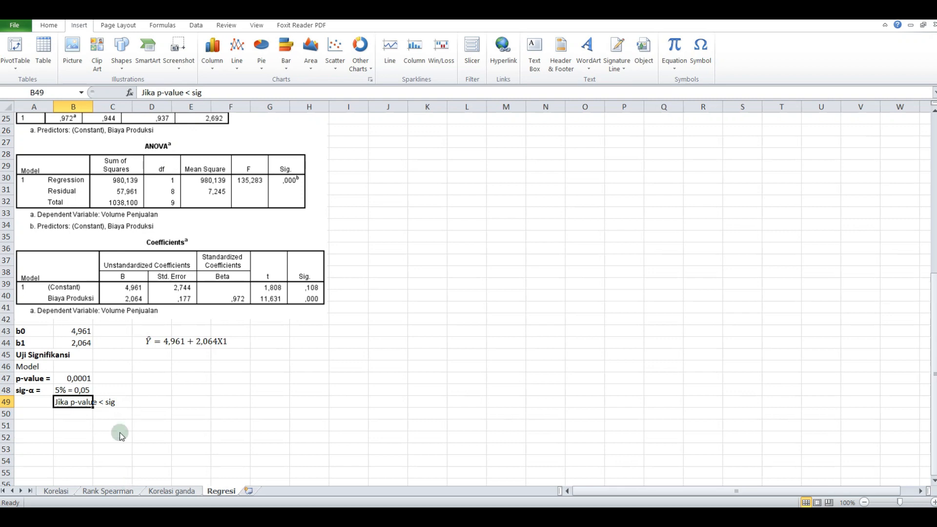
pyautogui.click(214, 97)
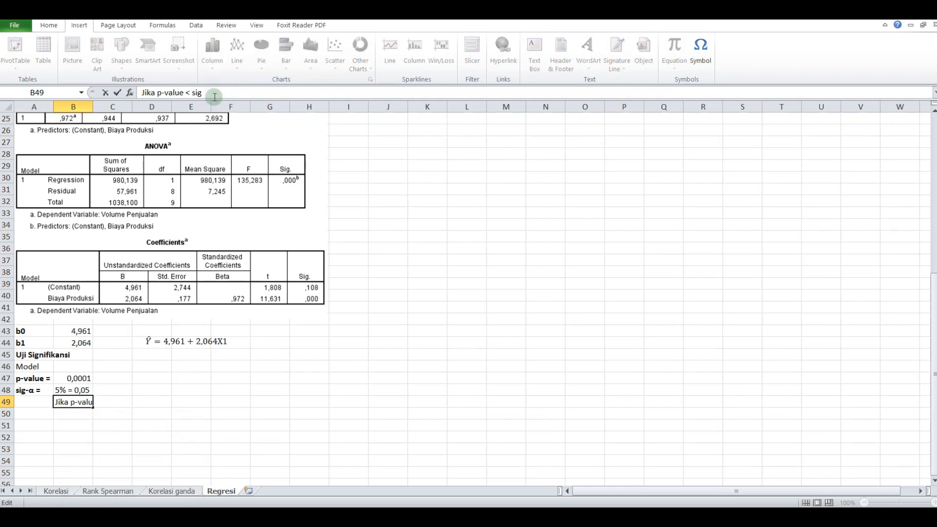
pyautogui.write('α')
pyautogui.press('Left')
pyautogui.press('BackSpace')
pyautogui.write('-')
pyautogui.click(73, 402)
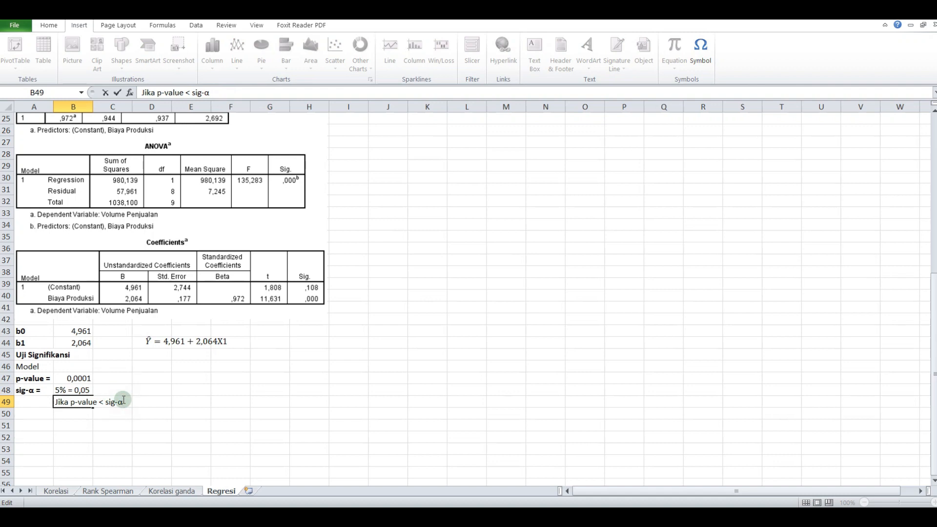
# - Complete the criterion in B49 with ", maka Model dinyatakan layak atau baik (memnuhi goodness of fit)"
pyautogui.write(', maka Model dinyataka')
pyautogui.press('BackSpace')
pyautogui.press('BackSpace')
pyautogui.write('kan layak')
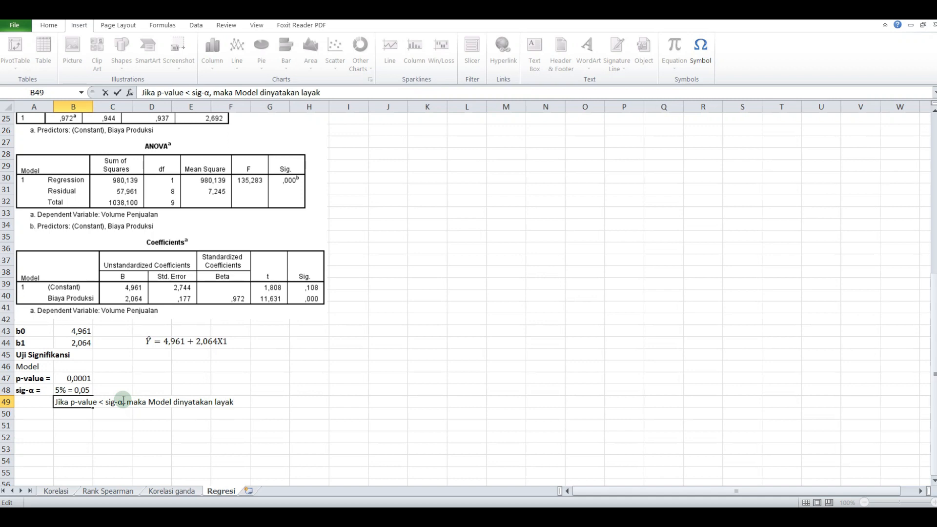
pyautogui.write(' atau baik (memnuhi goog')
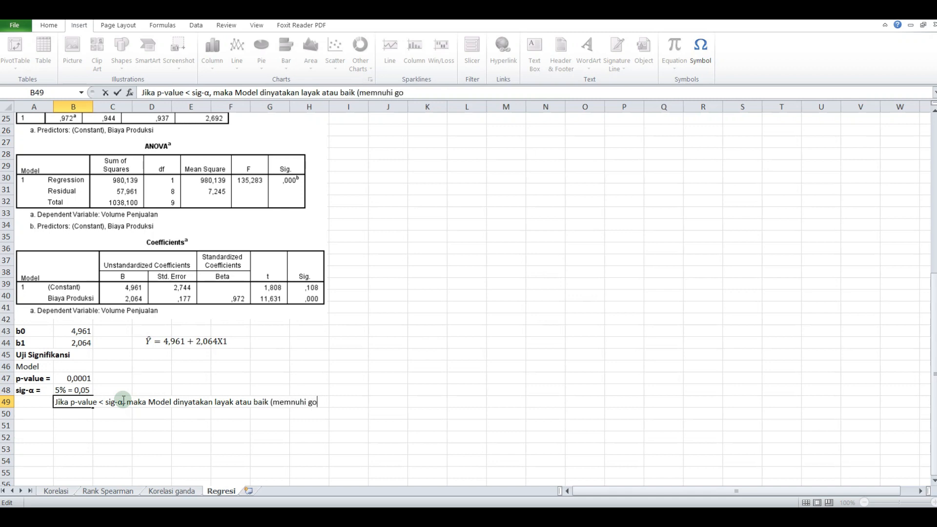
pyautogui.press('BackSpace')
pyautogui.write('dness of fit)')
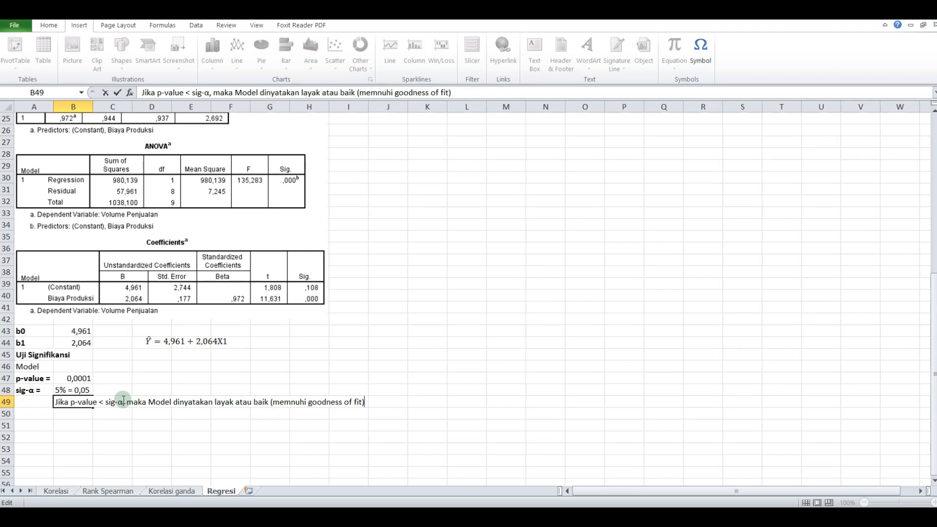
pyautogui.press('Return')
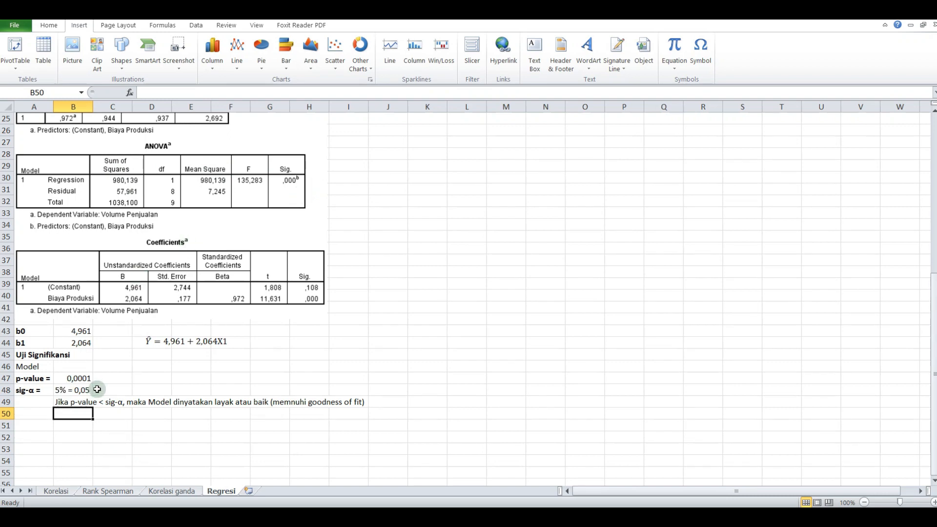
# - Enter the conclusion "p -value < sig α, ini berarti model regresi yang diperoleh pada perhitungan ini layak/baik" in cell B50
pyautogui.write('p')
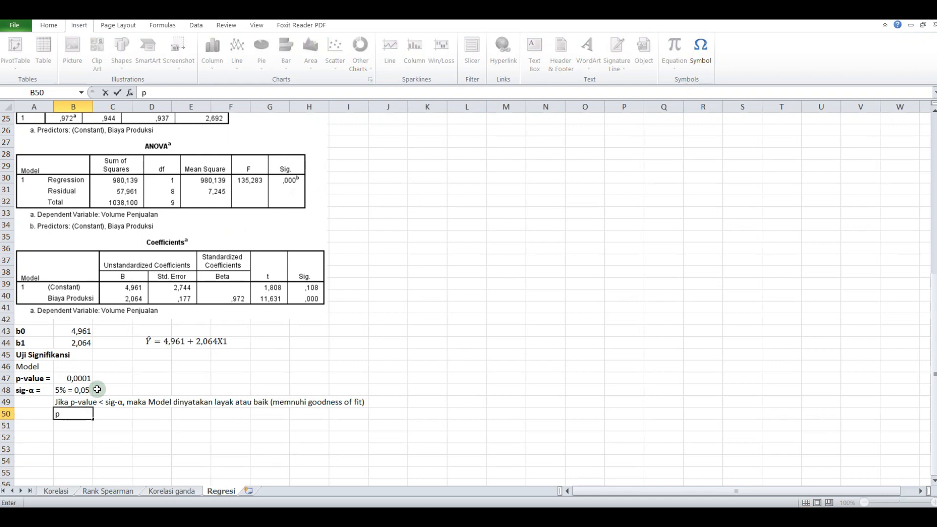
pyautogui.write(' -value < sig α')
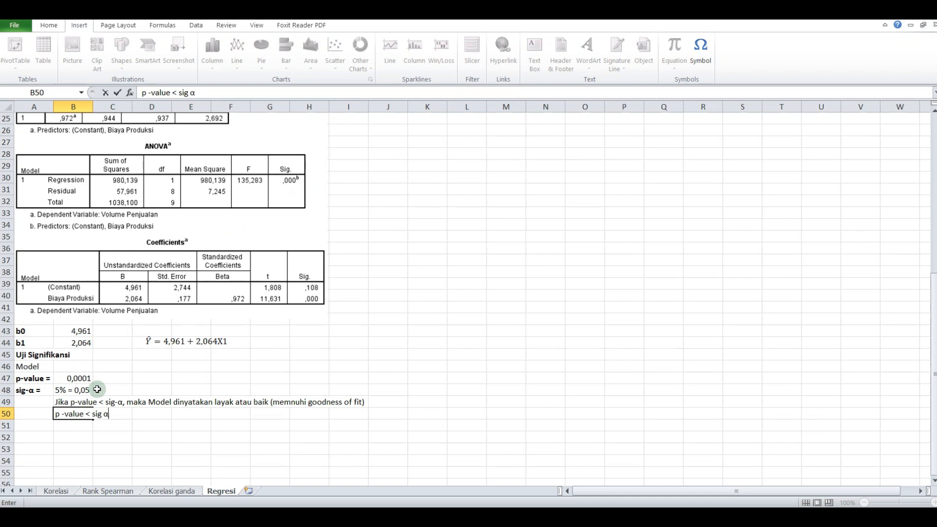
pyautogui.write(', ini berarti model r')
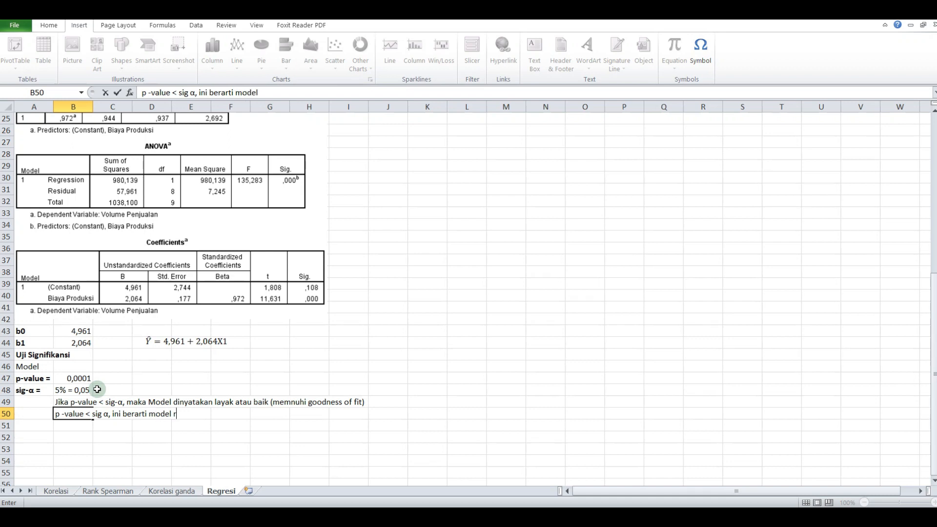
pyautogui.write('egresi yang diperoleh ')
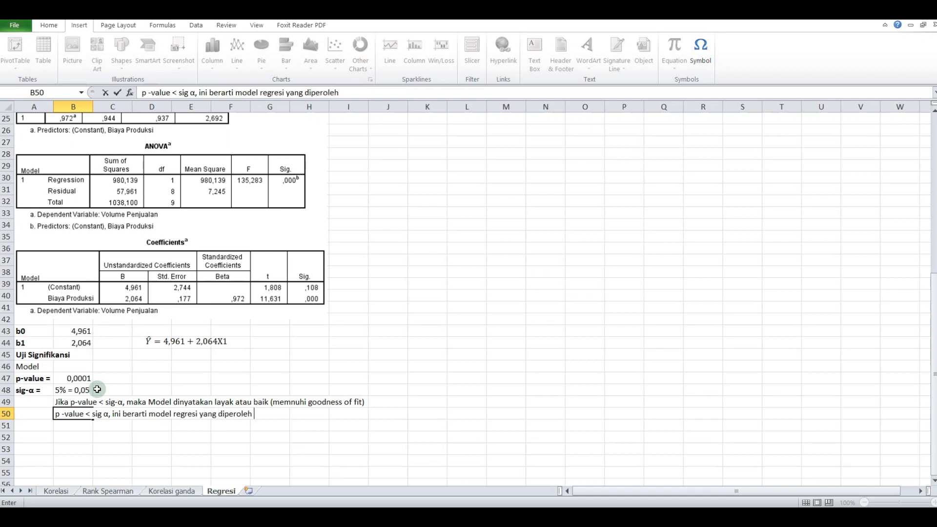
pyautogui.write('pada perhitunga')
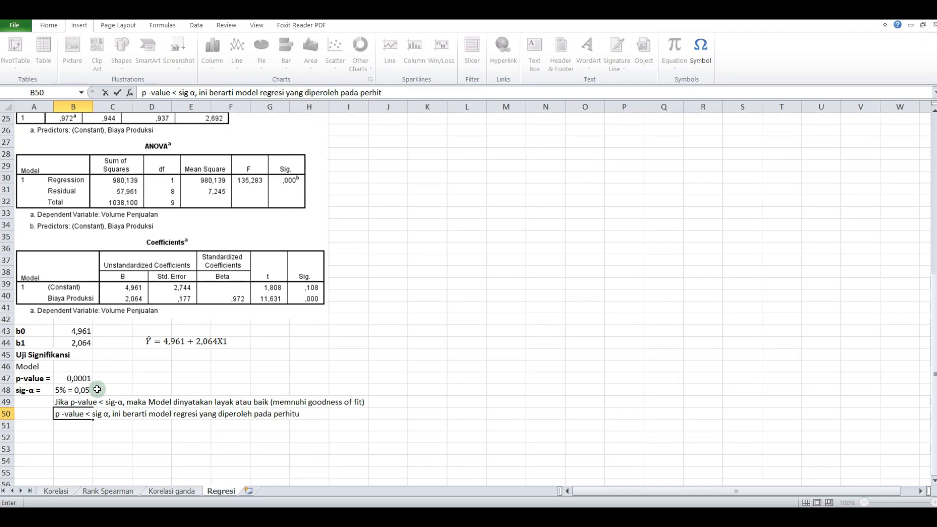
pyautogui.write('n ini layak/baik')
pyautogui.press('Return')
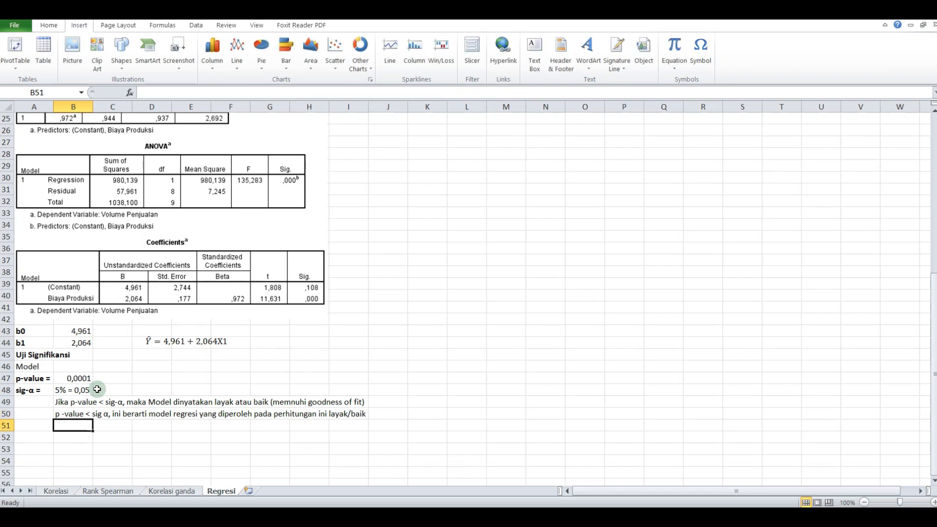
# - Make the "Model" label in cell A46 bold, and select cell A52 below the model test notes
pyautogui.press('Up')
pyautogui.press('Up')
pyautogui.press('Up')
pyautogui.press('Up')
pyautogui.press('Up')
pyautogui.press('Left')
pyautogui.hotkey('ctrl', 'b')
pyautogui.press('Down')
pyautogui.press('Down')
pyautogui.press('Down')
pyautogui.press('Down')
pyautogui.press('Down')
pyautogui.press('Down')
pyautogui.write('U')
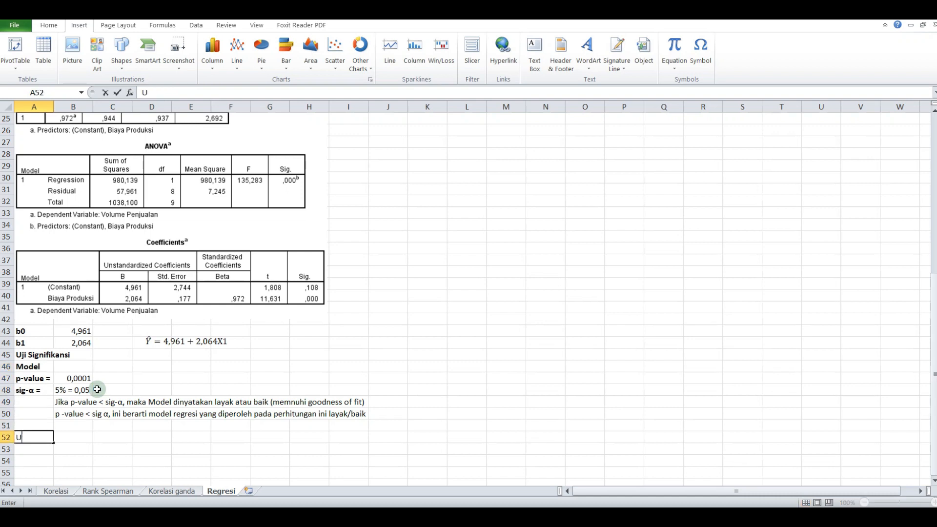
pyautogui.write('ji')
pyautogui.press('BackSpace')
pyautogui.press('BackSpace')
pyautogui.press('BackSpace')
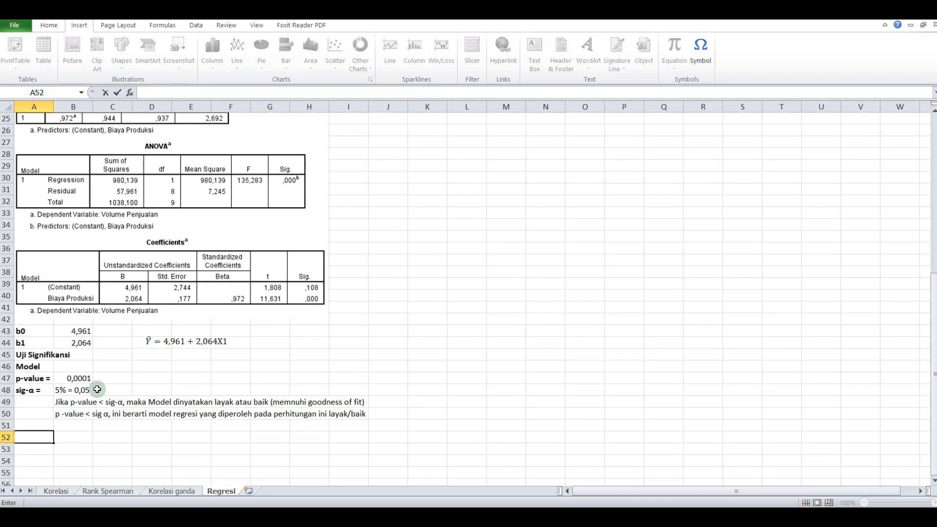
# - Enter the heading "Uji parsial" in bold in cell A51
pyautogui.press('Up')
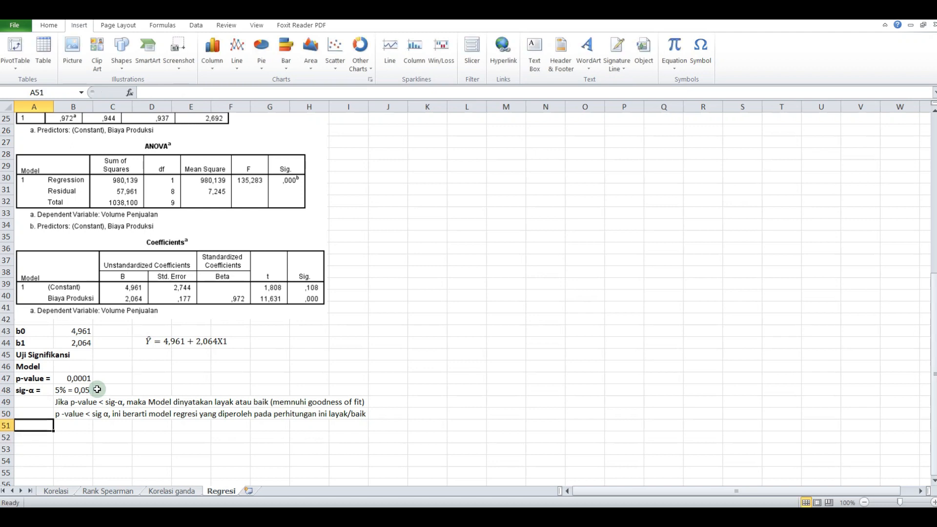
pyautogui.write('U')
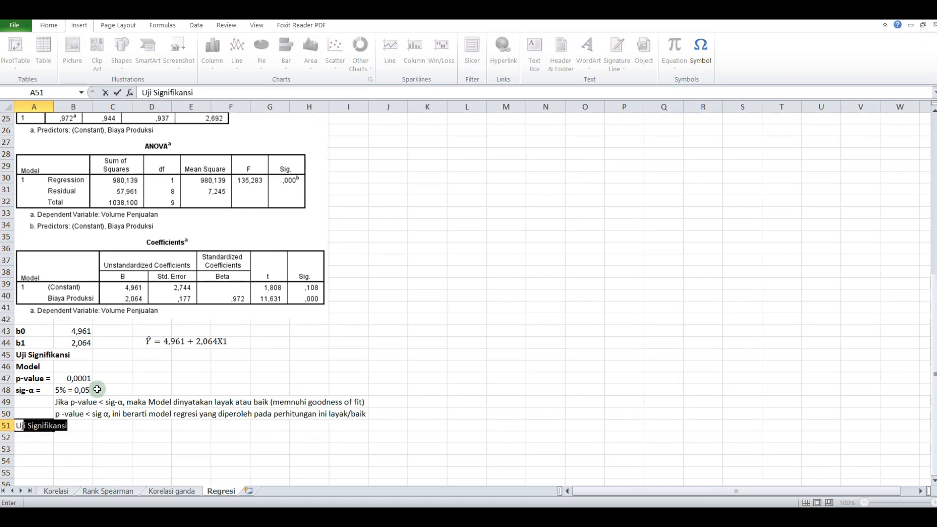
pyautogui.press('BackSpace')
pyautogui.press('BackSpace')
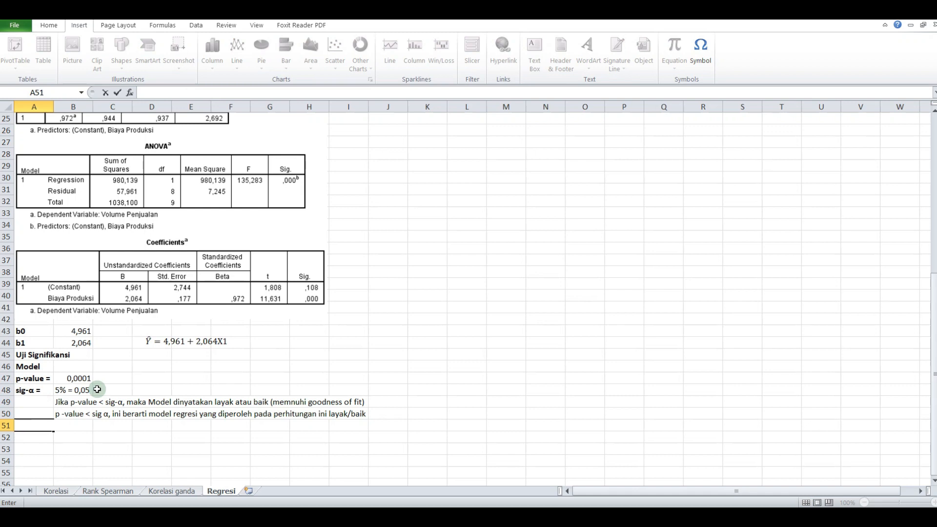
pyautogui.write('Uji')
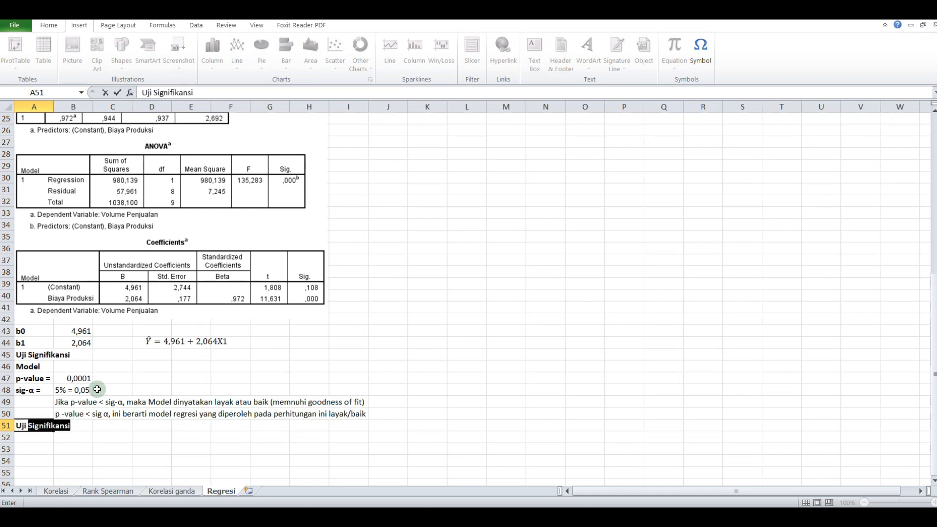
pyautogui.write(' parsial')
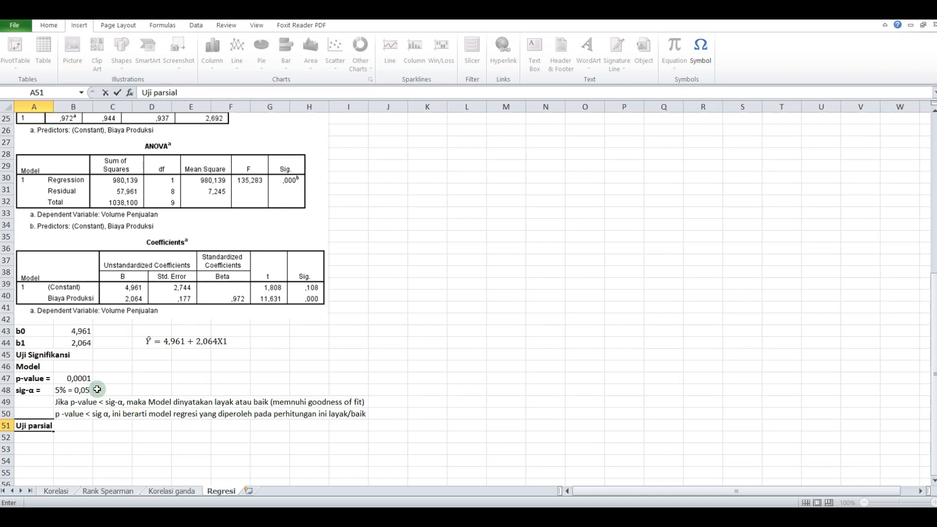
pyautogui.press('Return')
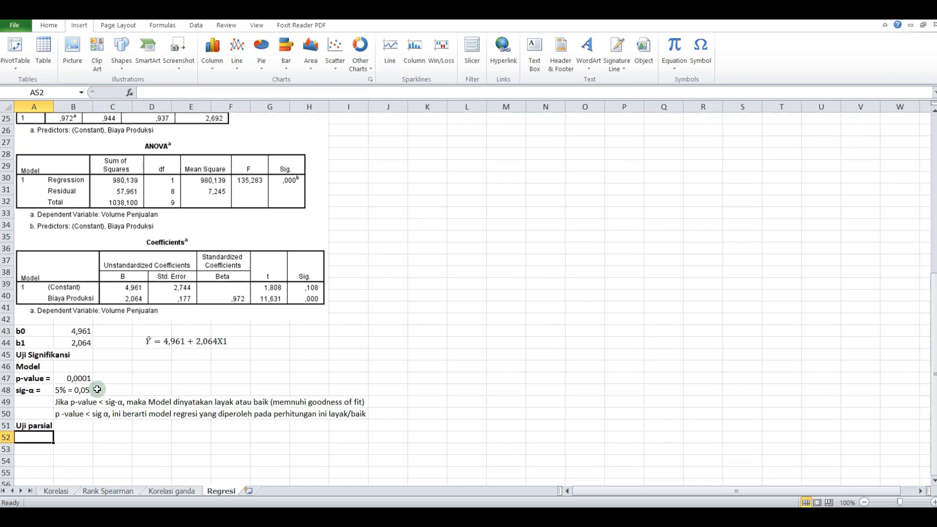
# - Copy the "p-value =" and "sig-α =" labels from A47:A48 into A52:A53 under the partial test heading
pyautogui.moveTo(22, 378); pyautogui.dragTo(21, 391)
pyautogui.hotkey('ctrl', 'c')
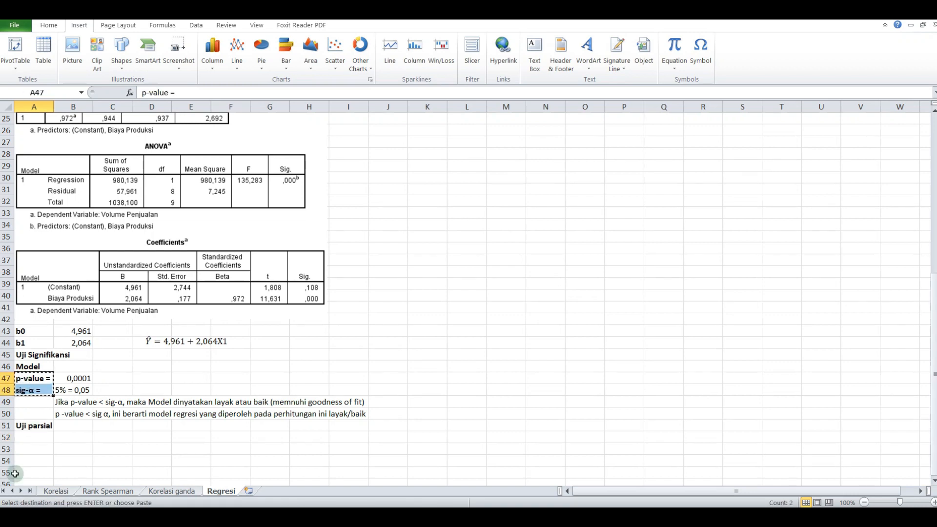
pyautogui.click(27, 437)
pyautogui.hotkey('ctrl', 'v')
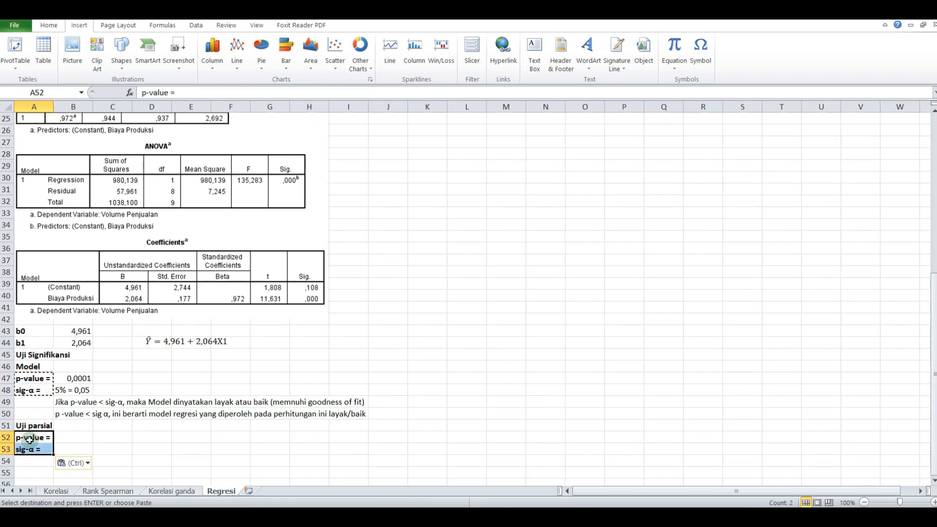
# - Enter 0,0001 as the partial test's p-value in cell B52, keeping the SPSS output picture in its original place
pyautogui.click(60, 439)
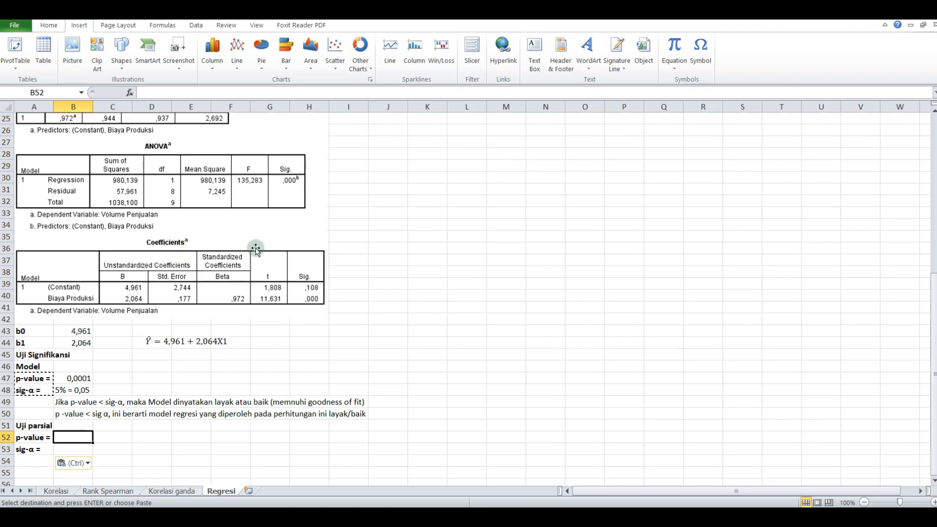
pyautogui.moveTo(287, 252); pyautogui.dragTo(274, 280)
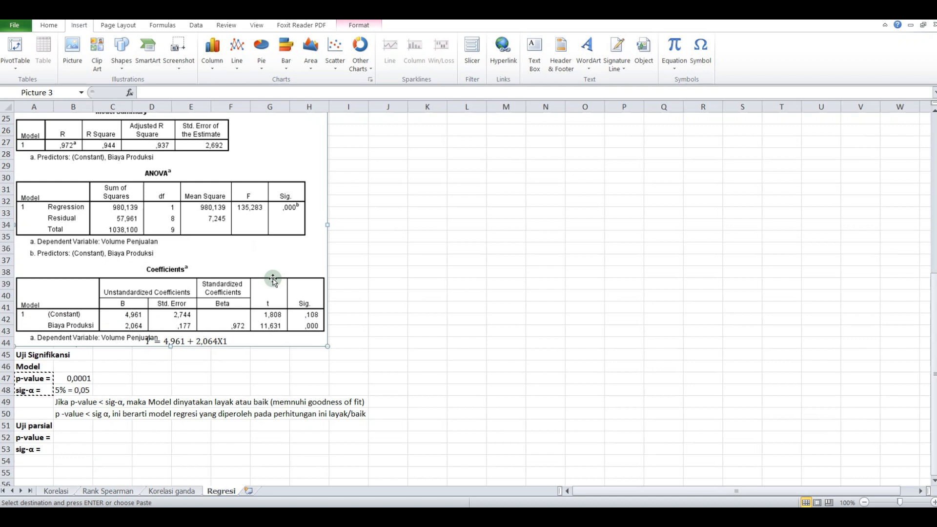
pyautogui.hotkey('ctrl', 'z')
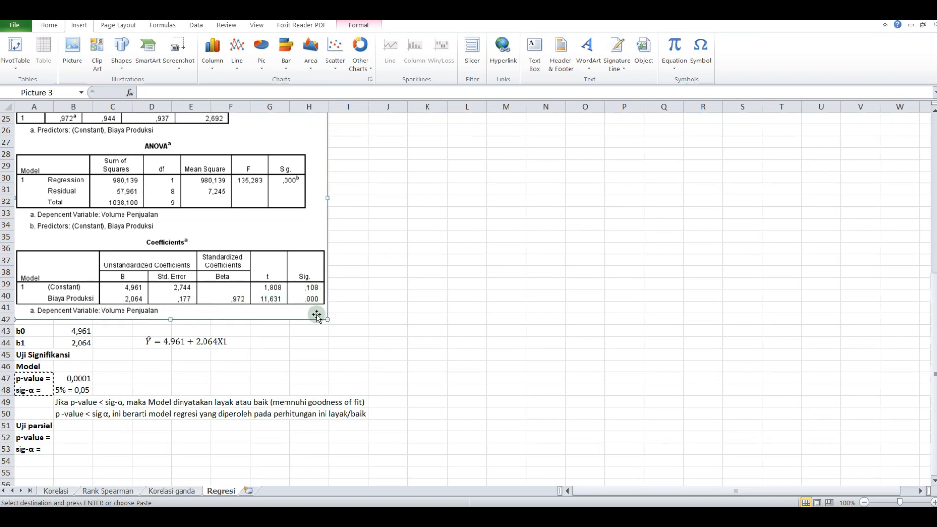
pyautogui.click(73, 436)
pyautogui.press('Escape')
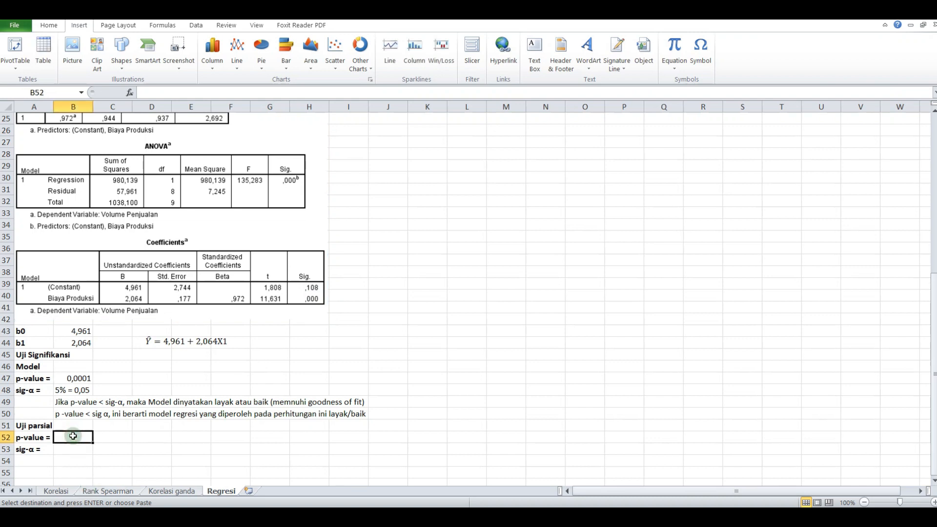
pyautogui.write('0,0001')
pyautogui.press('Return')
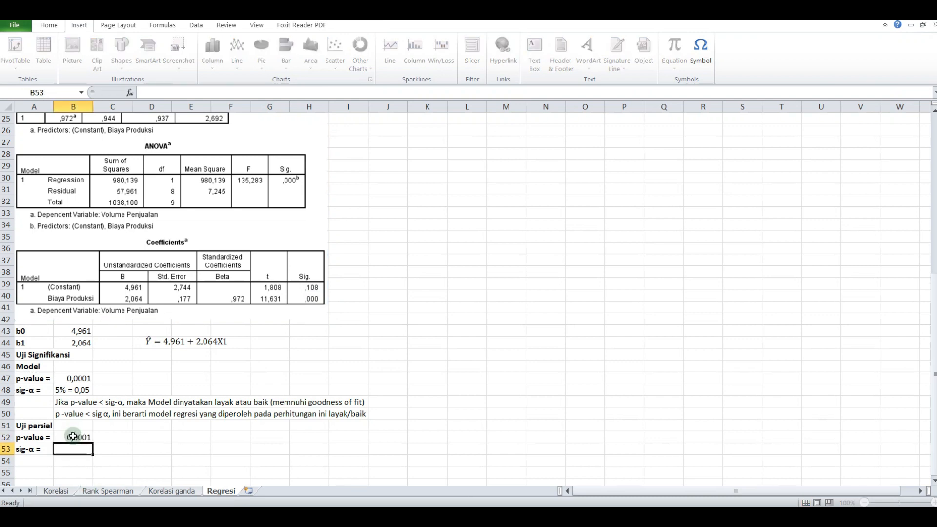
# - Enter the partial test's significance level "5% = 0,05" in cell B53
pyautogui.write('sig')
pyautogui.press('BackSpace')
pyautogui.press('BackSpace')
pyautogui.write('5% = 0,005')
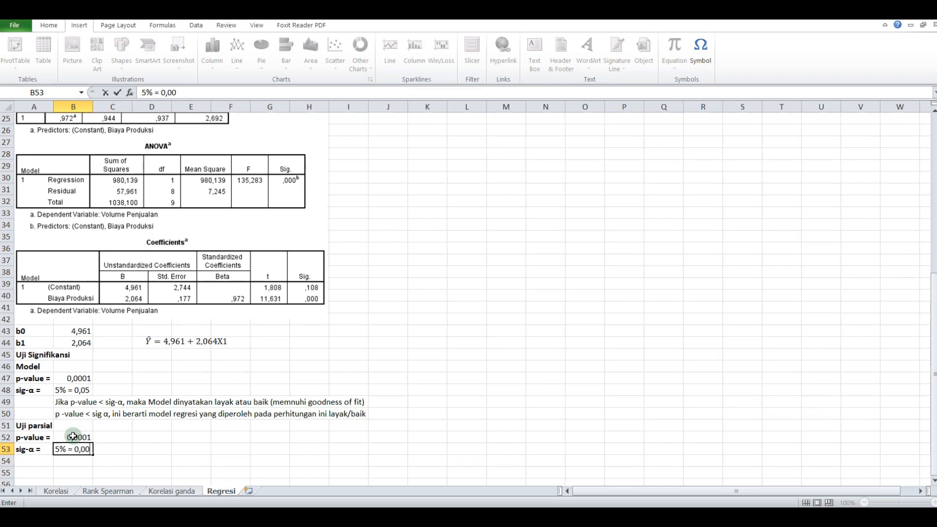
pyautogui.press('BackSpace')
pyautogui.press('BackSpace')
pyautogui.write('5')
pyautogui.press('Return')
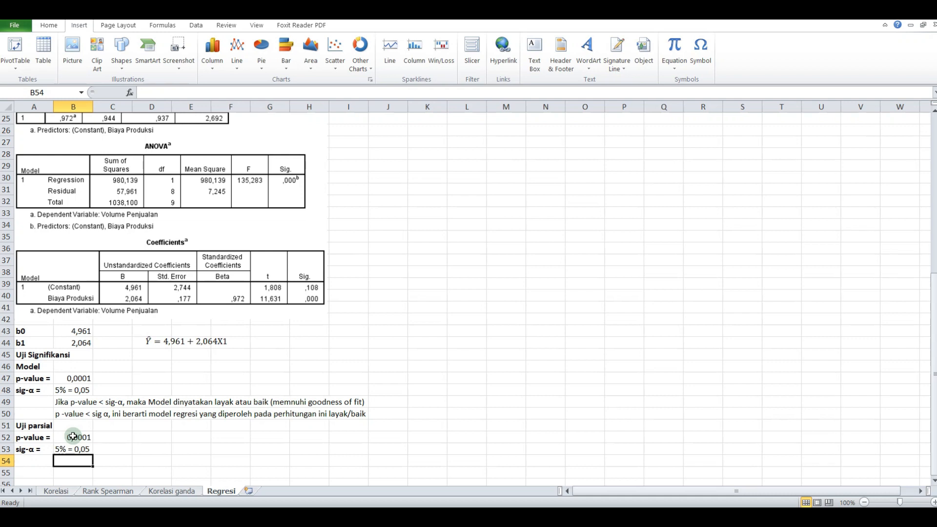
# - Enter the acceptance criterion "Kriteria peneriamaan H0, jika p-value > sig α" in cell B54
pyautogui.write('kriteria pe')
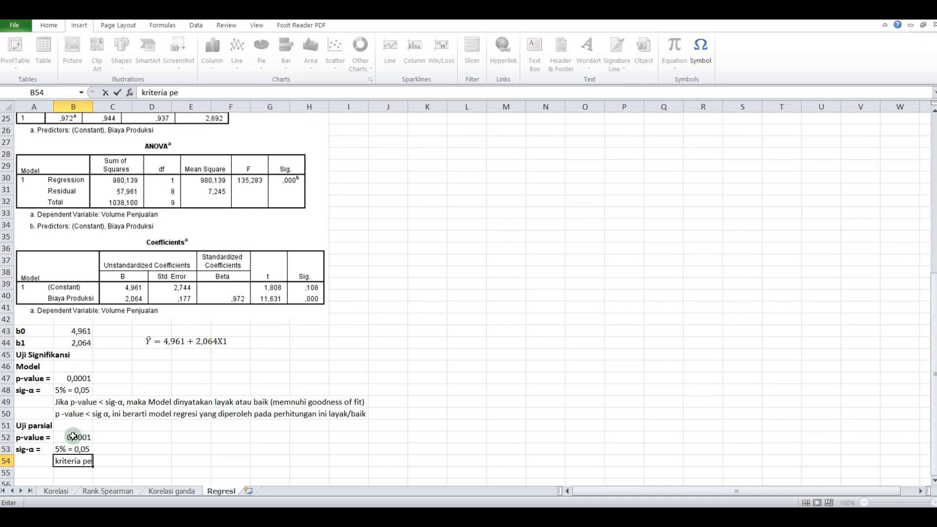
pyautogui.press('BackSpace')
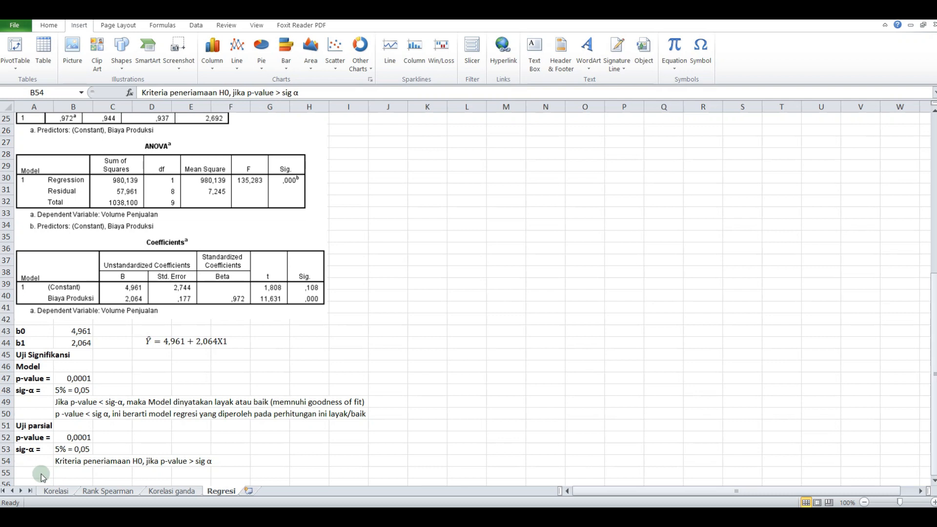
# - Enter the partial test's conclusion "p-value < sig , artinya H0 ditolak" in cell B55
pyautogui.click(84, 475)
pyautogui.write('sig')
pyautogui.press('BackSpace')
pyautogui.press('BackSpace')
pyautogui.press('BackSpace')
pyautogui.write('p-v')
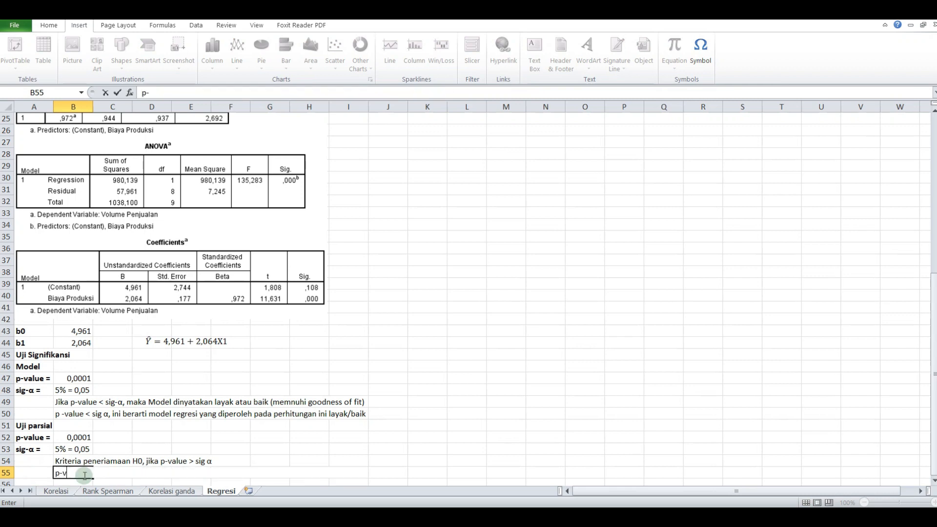
pyautogui.write('alue-')
pyautogui.press('BackSpace')
pyautogui.write('< sig')
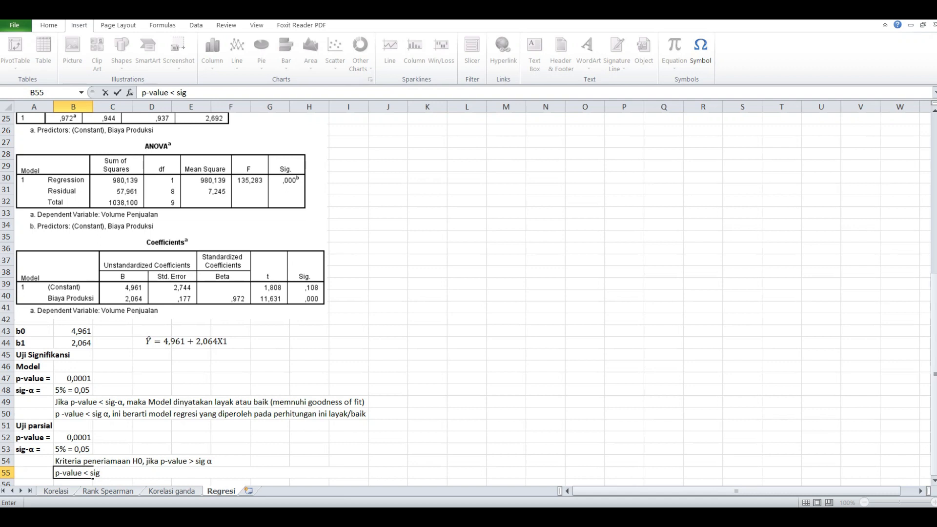
pyautogui.write(' , artinya H0 ditola')
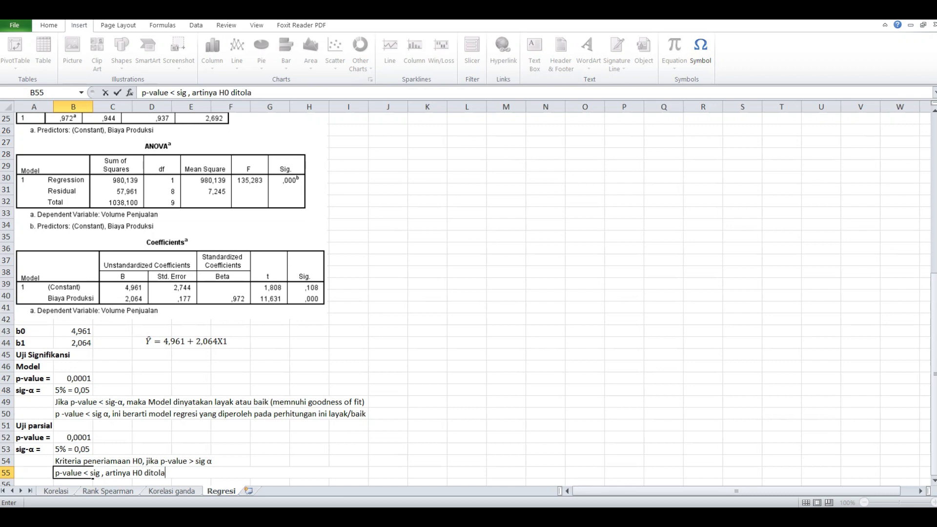
pyautogui.write('k')
pyautogui.press('Return')
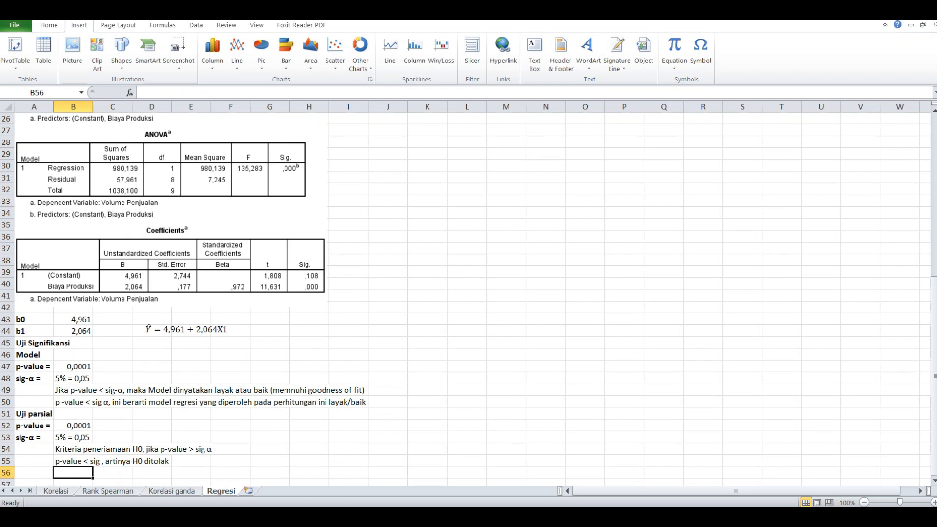
# - Enter the heading "Estimasi" in bold in cell A56
pyautogui.press('Left')
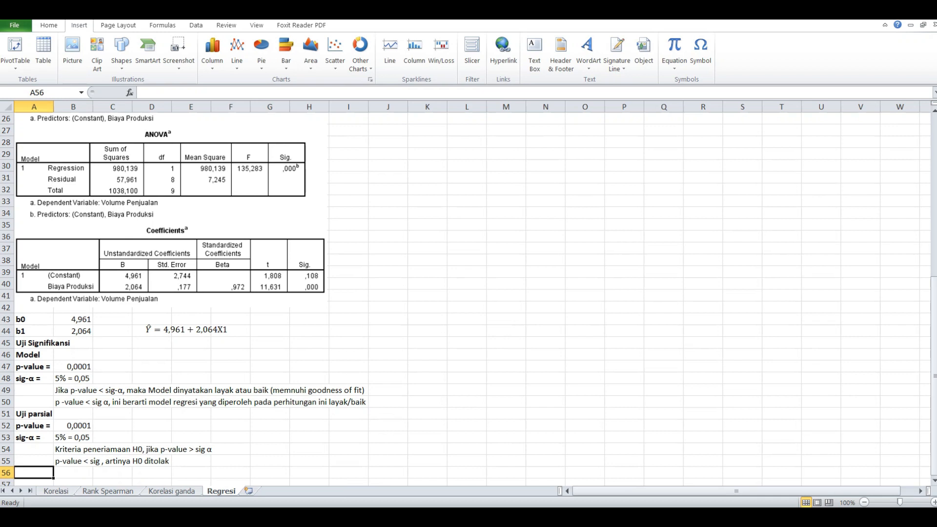
pyautogui.write('Estimasi')
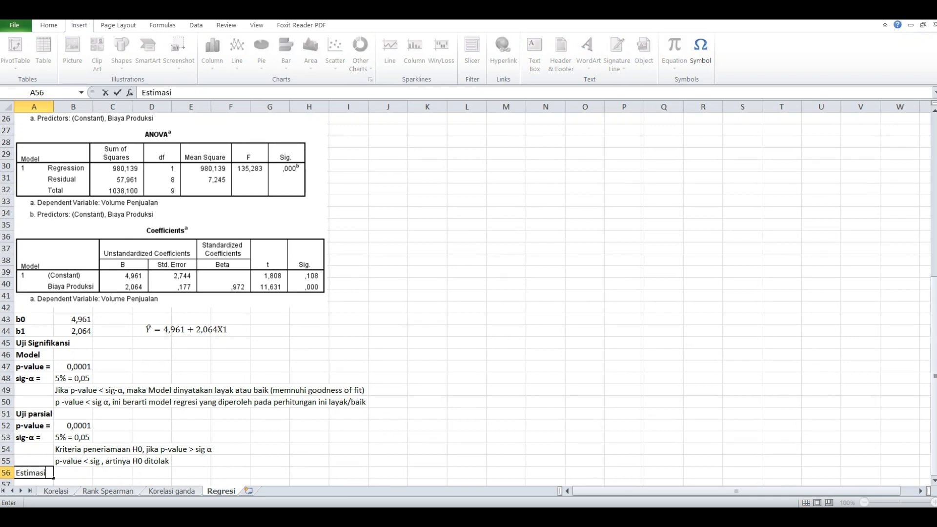
pyautogui.press('Return')
pyautogui.press('Up')
pyautogui.press('Down')
# - Enter the label "R" in cell A57 and the correlation coefficient 0,972 from the model summary in B57
pyautogui.write('r')
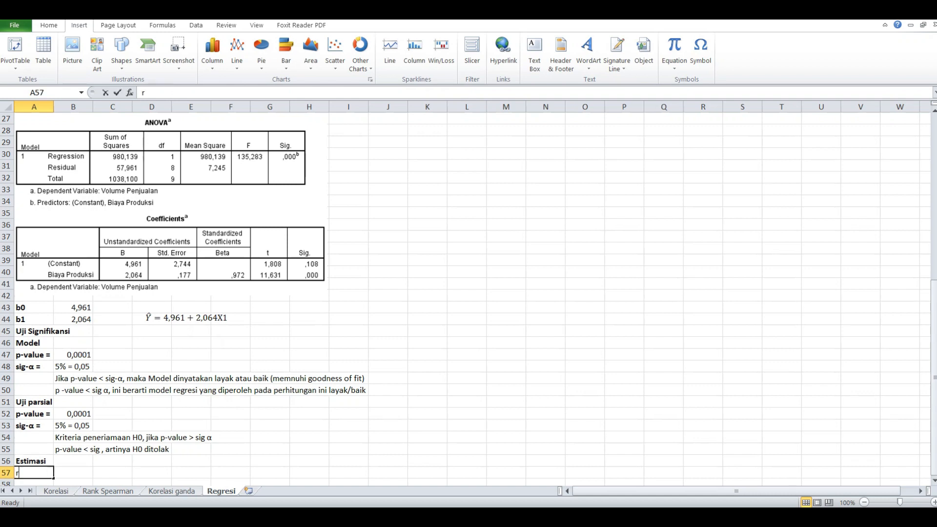
pyautogui.press('BackSpace')
pyautogui.write('R')
pyautogui.press('Tab')
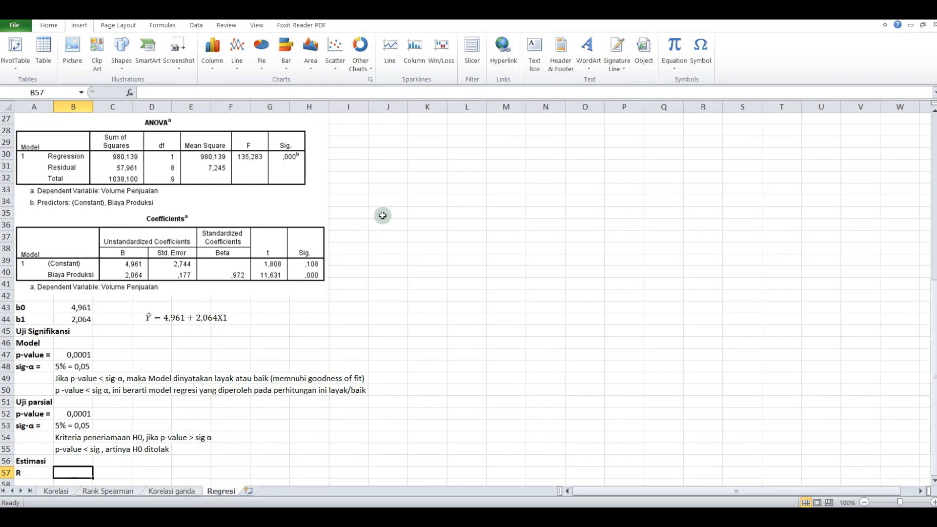
pyautogui.moveTo(934, 294); pyautogui.dragTo(933, 270)
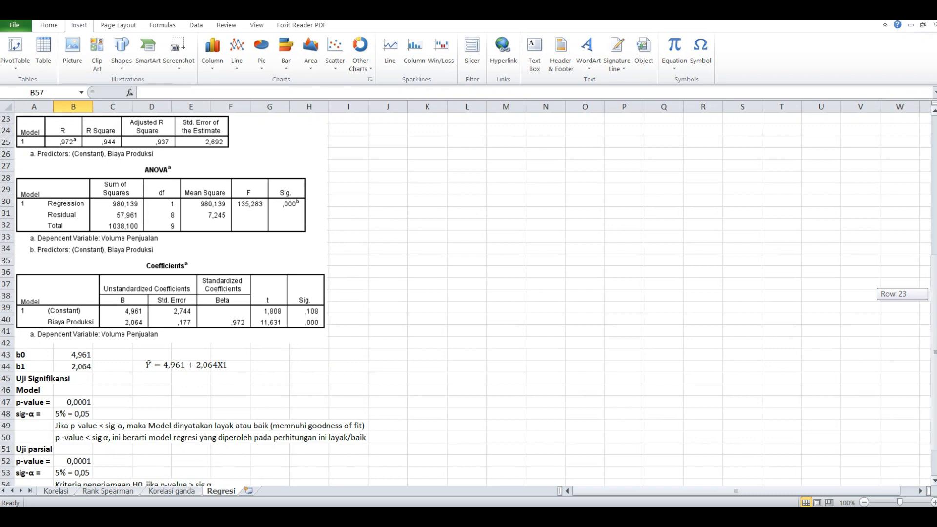
pyautogui.moveTo(933, 270); pyautogui.dragTo(933, 294)
pyautogui.write('0,')
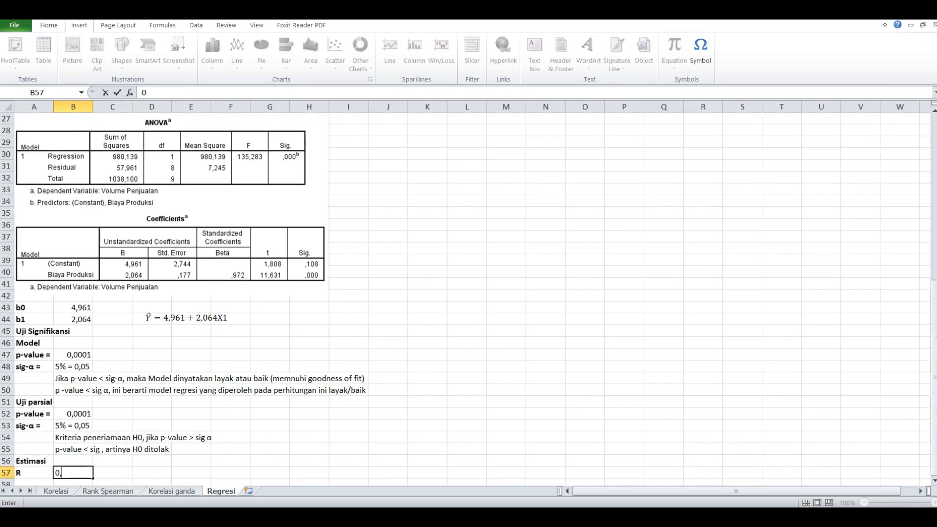
pyautogui.write('972')
pyautogui.press('Return')
# - Enter the label "R^2" in cell A58 and its value 0,944 from the model summary in B58
pyautogui.press('Left')
pyautogui.write('R')
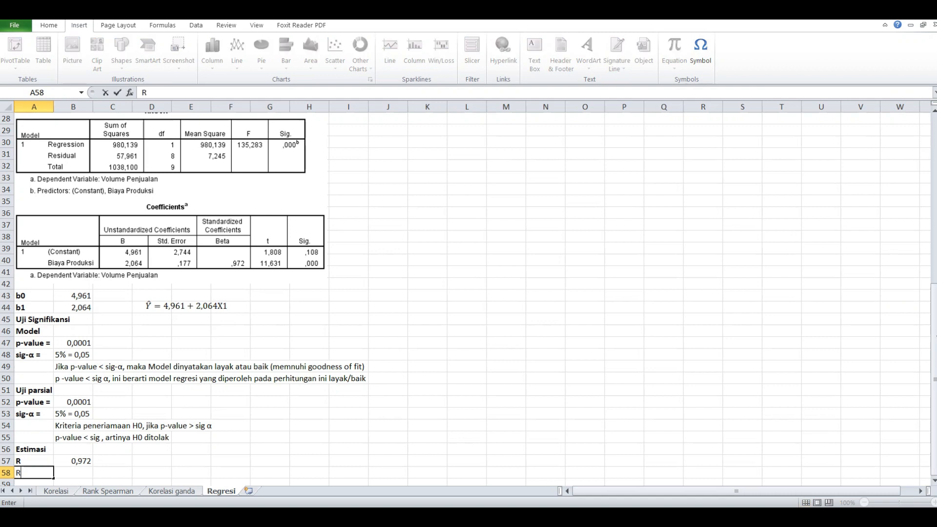
pyautogui.write('^2')
pyautogui.press('Tab')
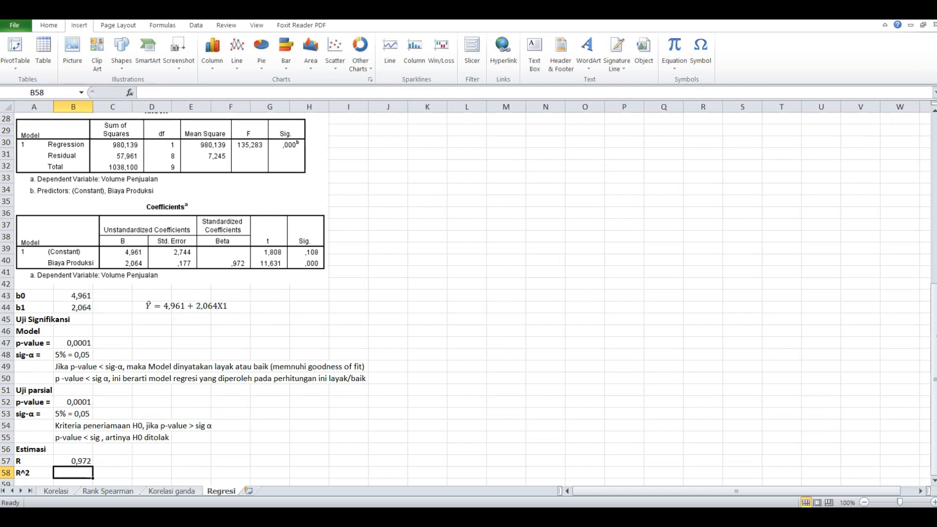
pyautogui.moveTo(933, 315)
pyautogui.mouseDown()
pyautogui.moveTo(932, 295)
pyautogui.moveTo(933, 310)
pyautogui.mouseUp()
pyautogui.write('0,944')
pyautogui.press('Return')
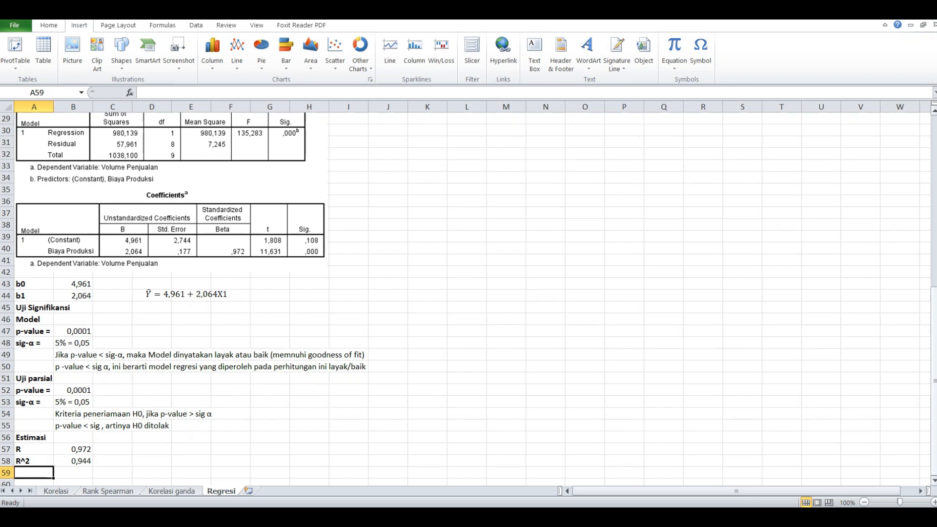
# - Enter the heading "Kesimpulan" in cell A59 below the estimation values
pyautogui.write('Kesimpula')
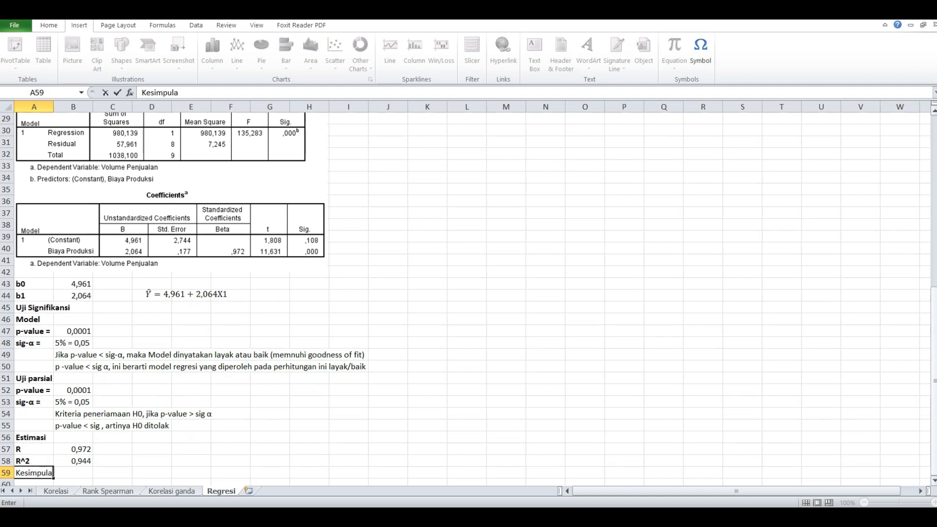
pyautogui.press('Return')
pyautogui.press('Up')
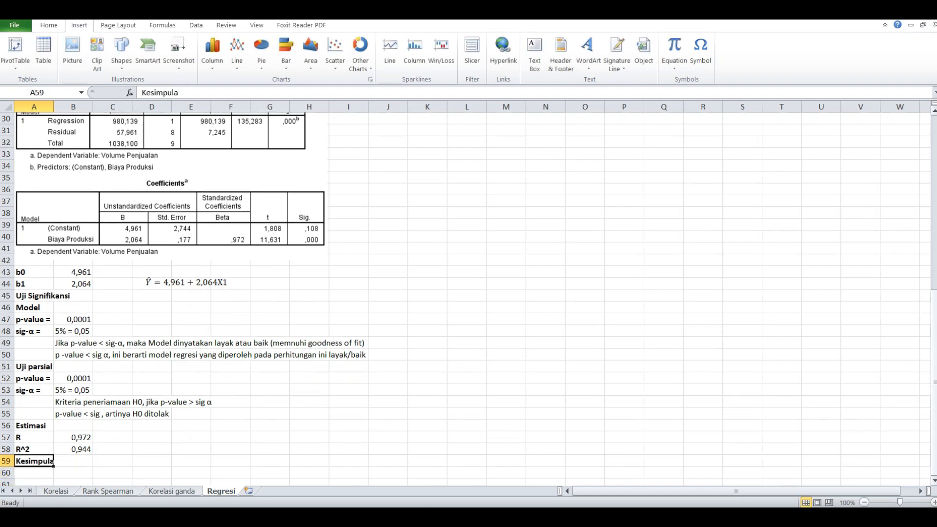
pyautogui.click(455, 91)
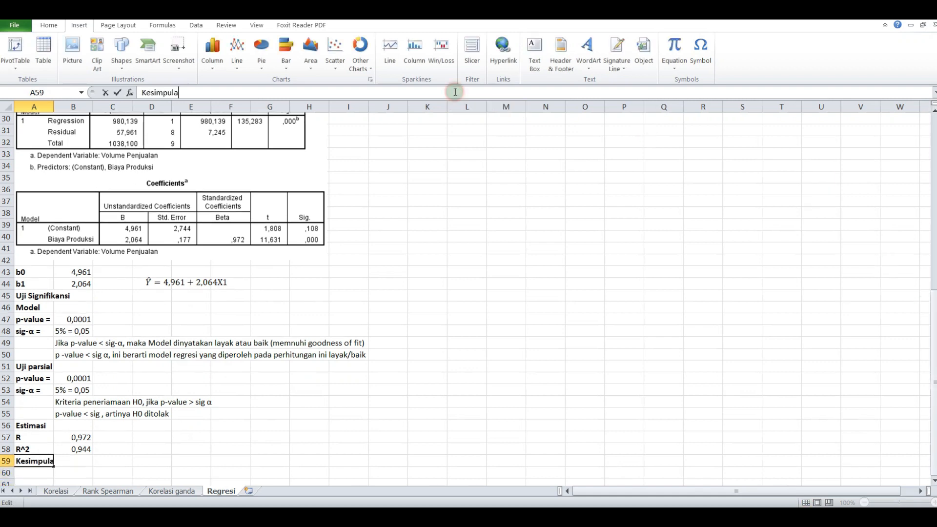
pyautogui.write('n')
pyautogui.press('Return')
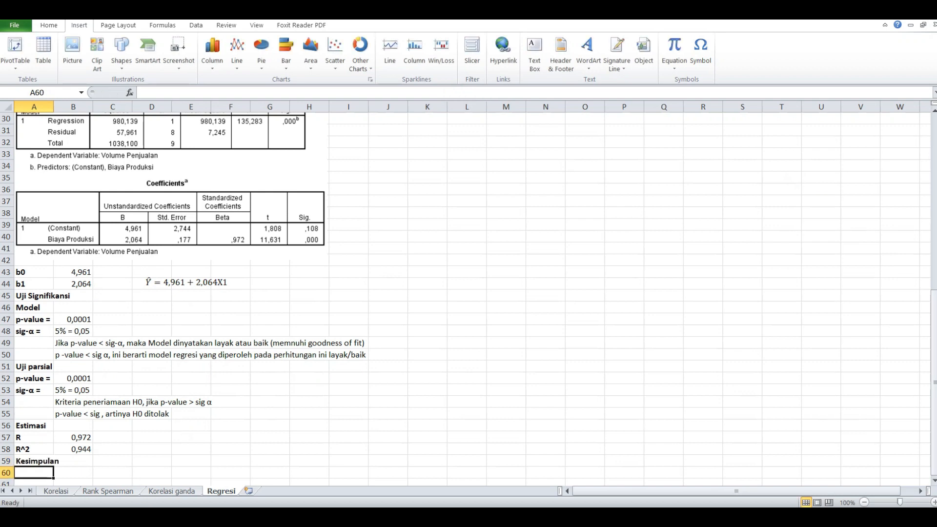
# - Copy the prepared conclusion text on production cost's effect on sales volume and paste it starting at cell A60
pyautogui.hotkey('ctrl', 'c')
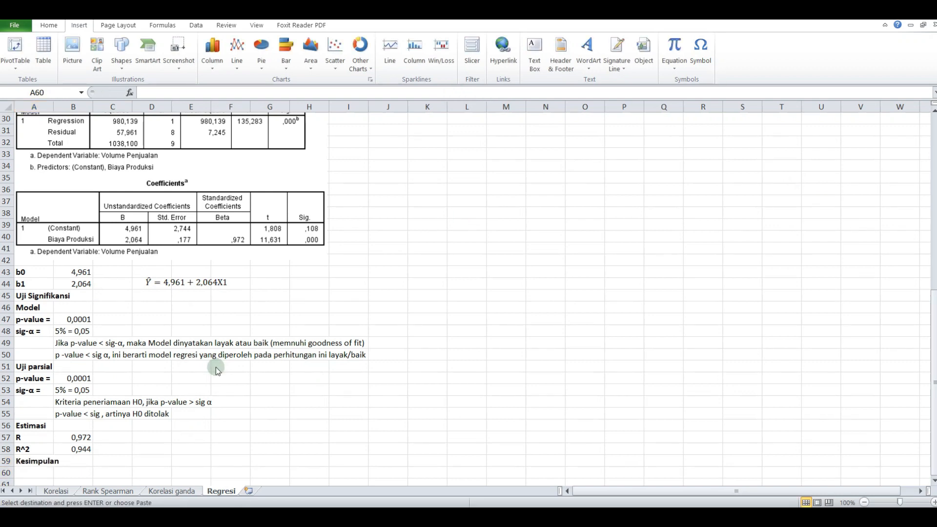
pyautogui.scroll(-1, 49, 470)
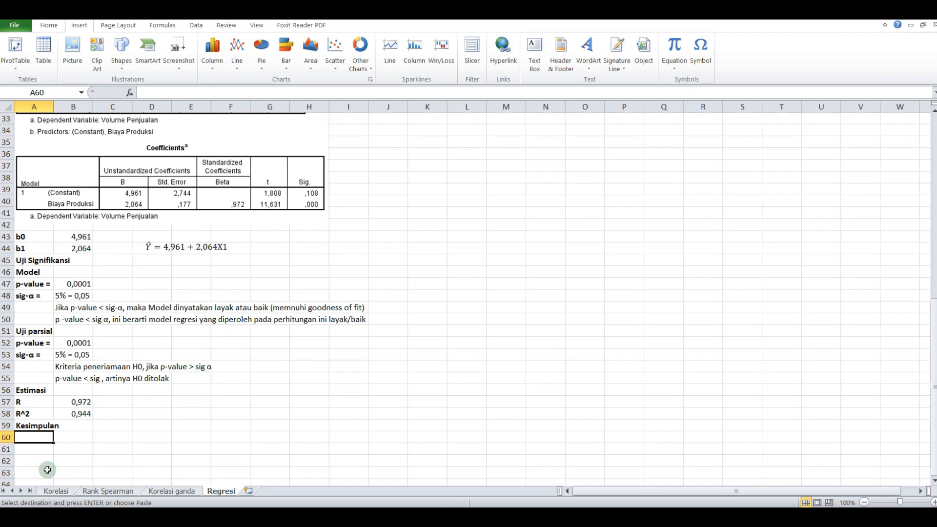
pyautogui.scroll(-4, 47, 469)
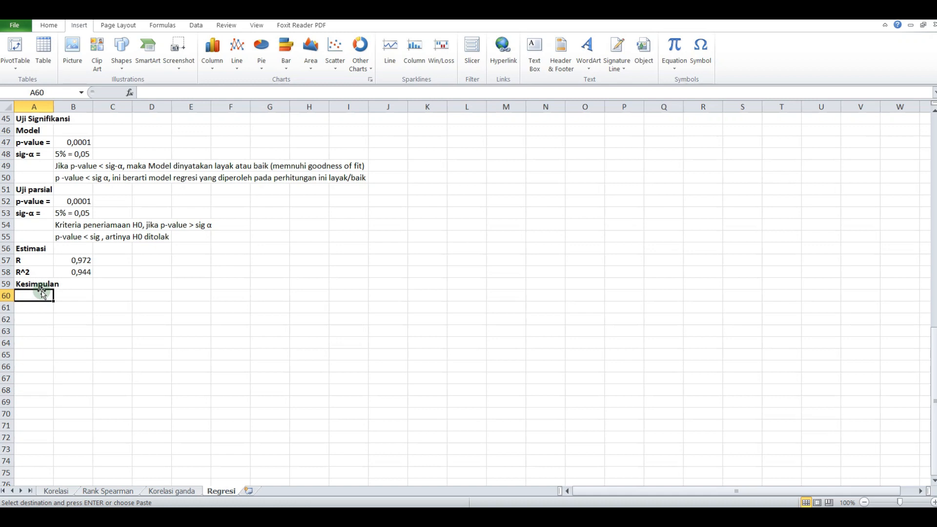
pyautogui.hotkey('ctrl', 'v')
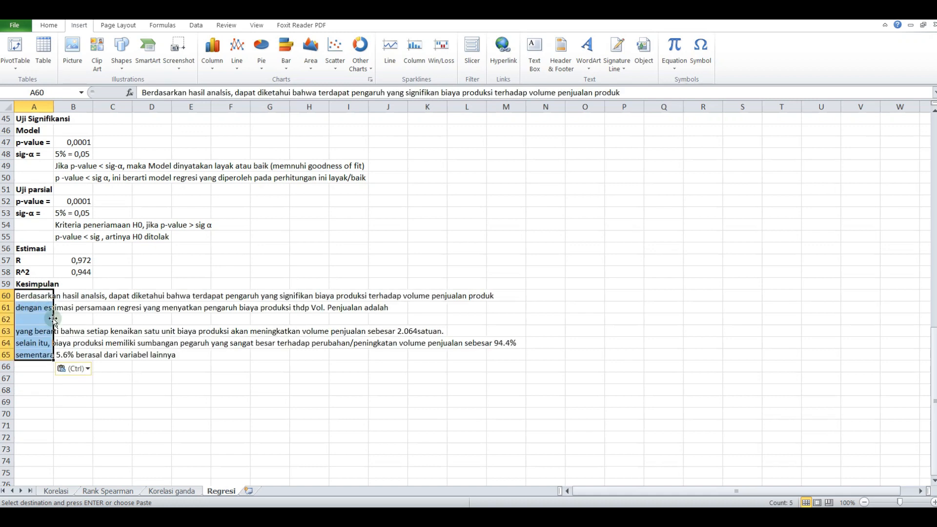
# - Paste the prepared regression equation Ŷi = 4,974 + 2,064Xi into the empty row 62 of the conclusion
pyautogui.click(40, 342)
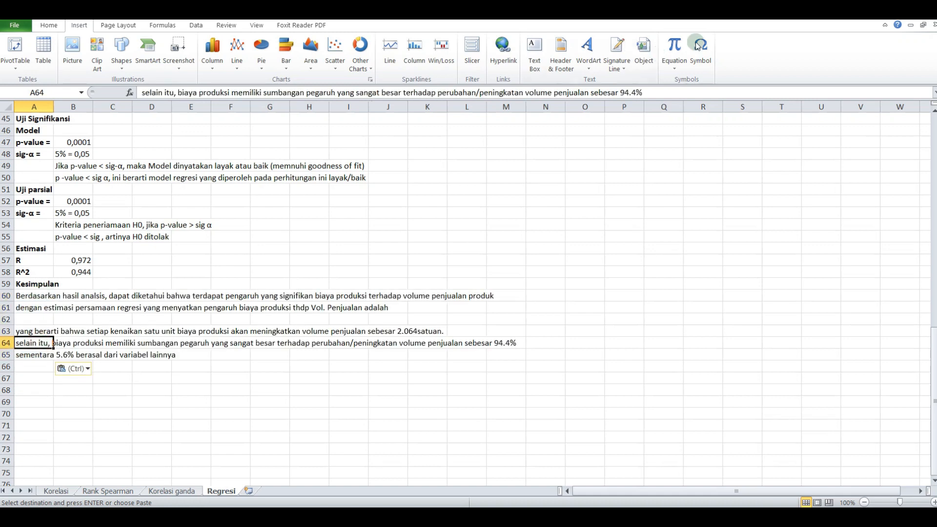
pyautogui.hotkey('ctrl', 'v')
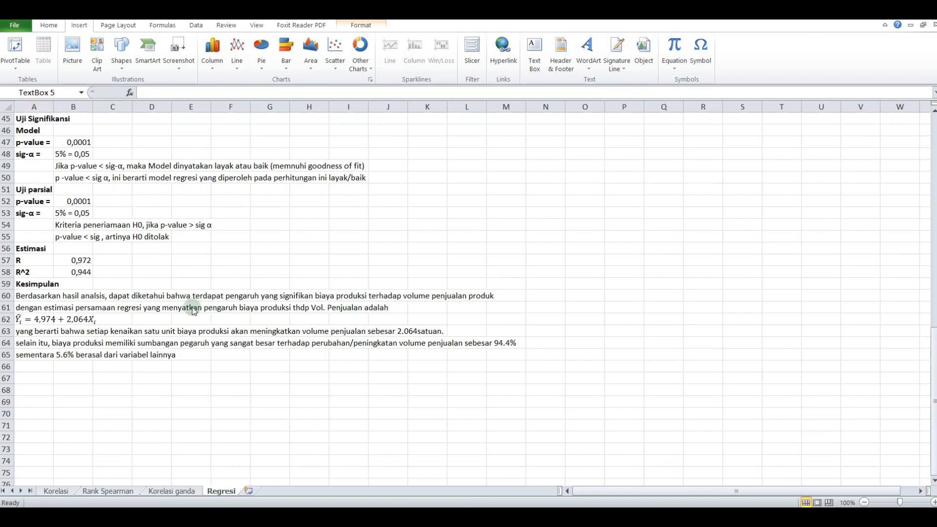
pyautogui.click(144, 389)
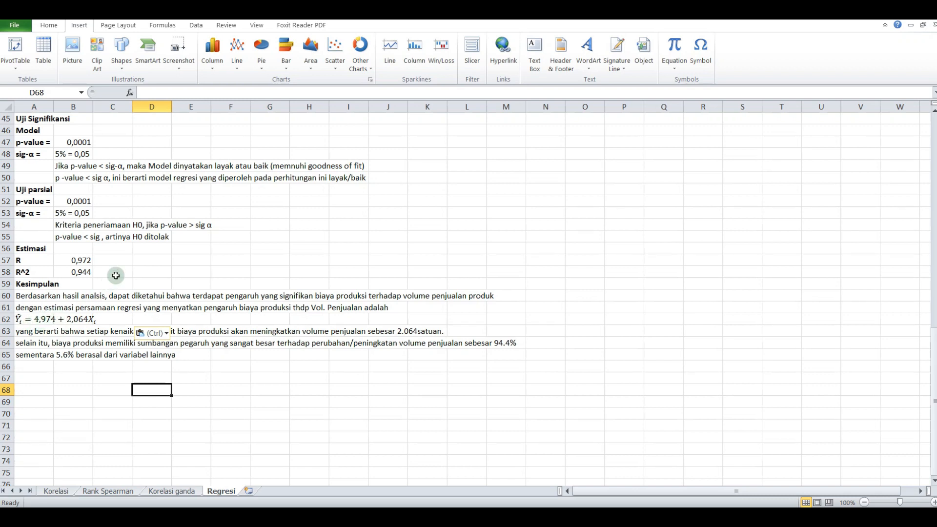
# - Correct the constant in the conclusion's regression equation in row 62 to 4,961
pyautogui.scroll(1, 115, 275)
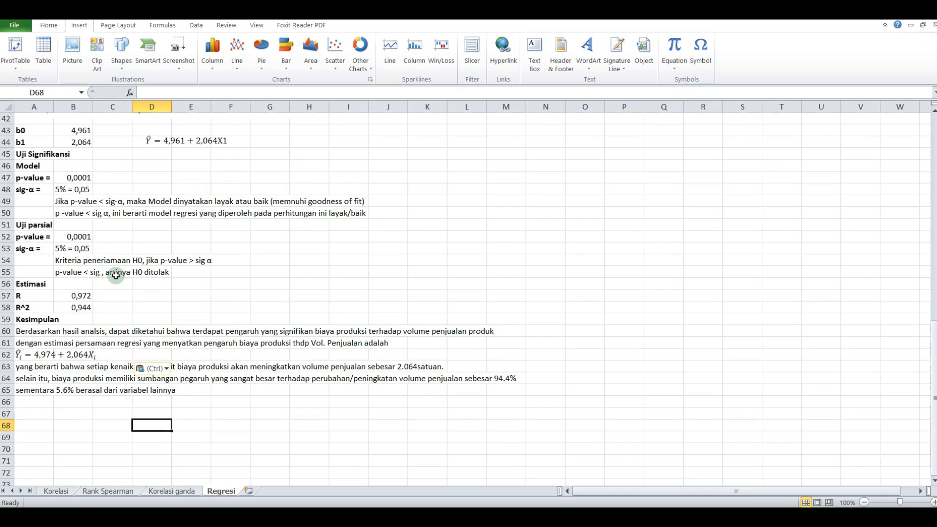
pyautogui.click(52, 355)
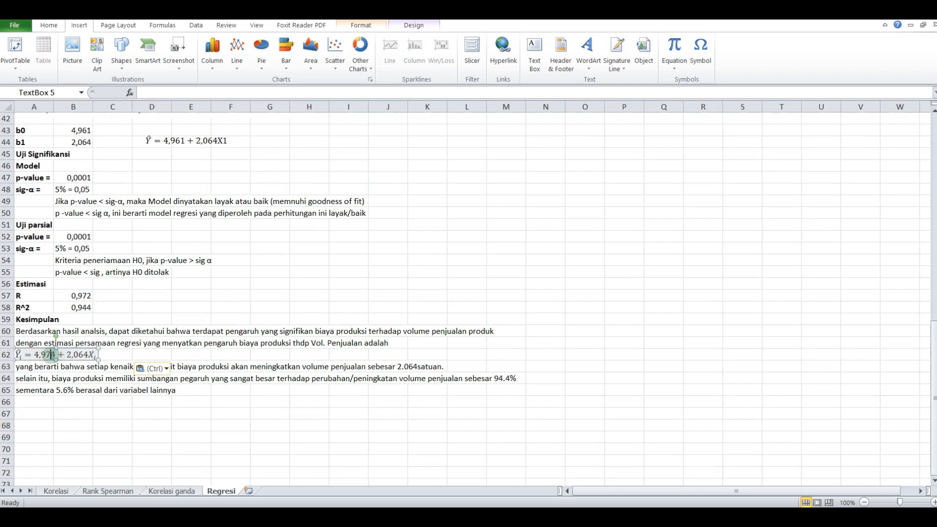
pyautogui.press('BackSpace')
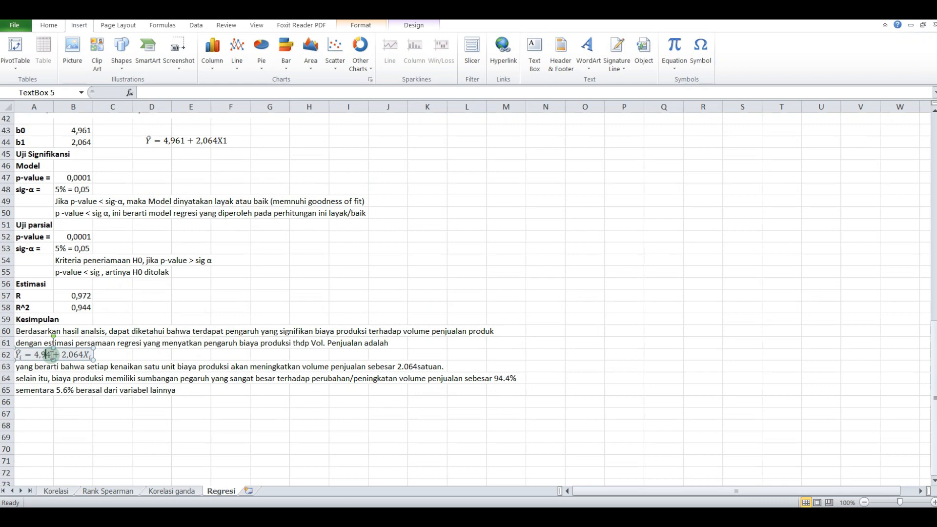
pyautogui.press('BackSpace')
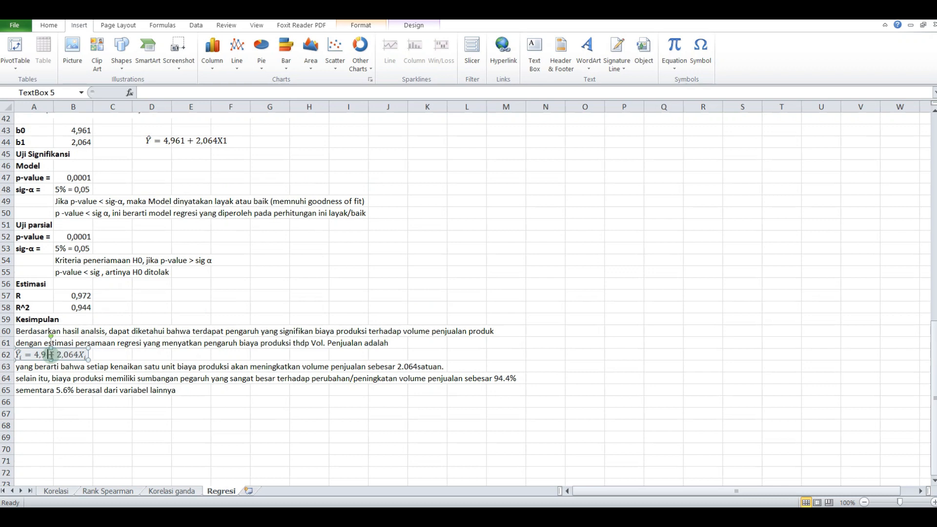
pyautogui.write('61')
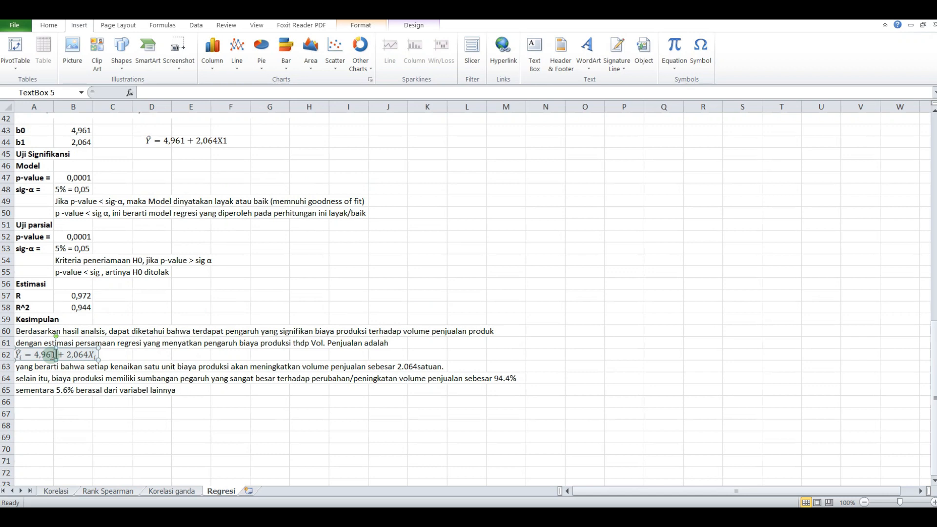
pyautogui.click(115, 347)
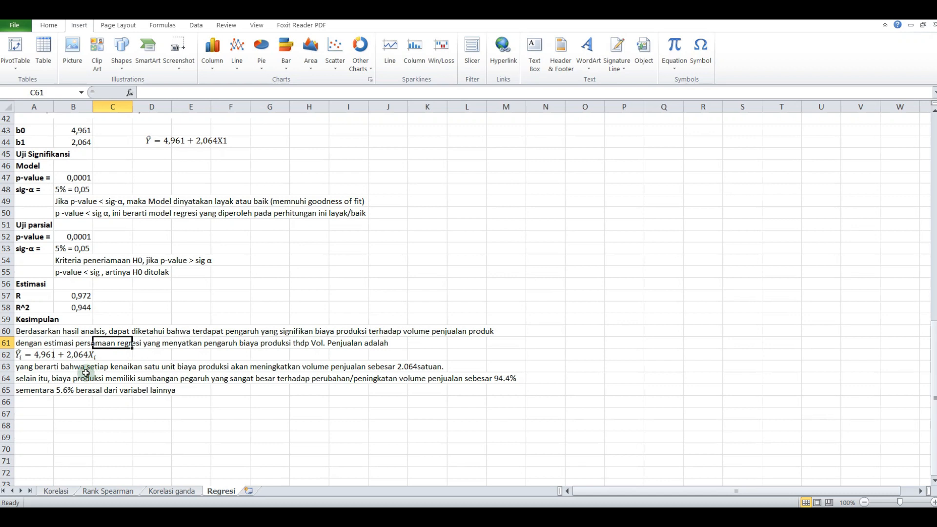
pyautogui.click(56, 374)
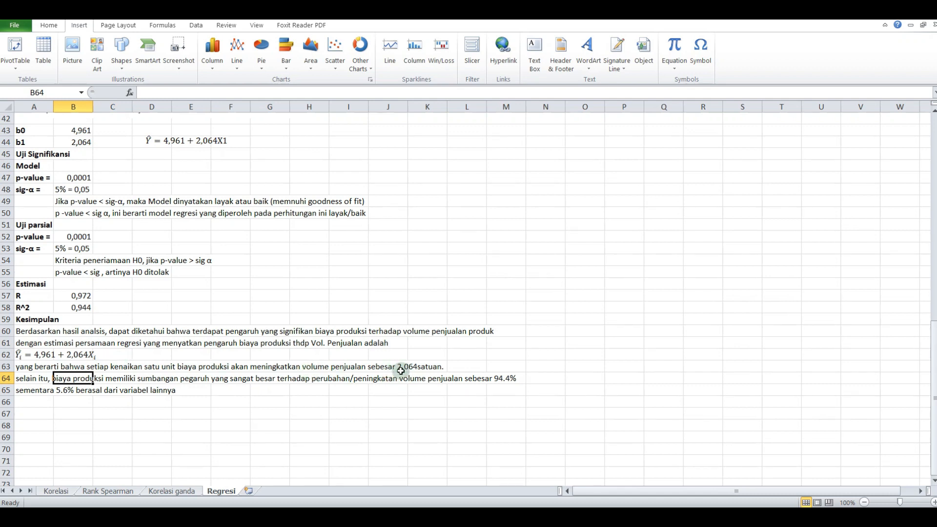
pyautogui.click(87, 412)
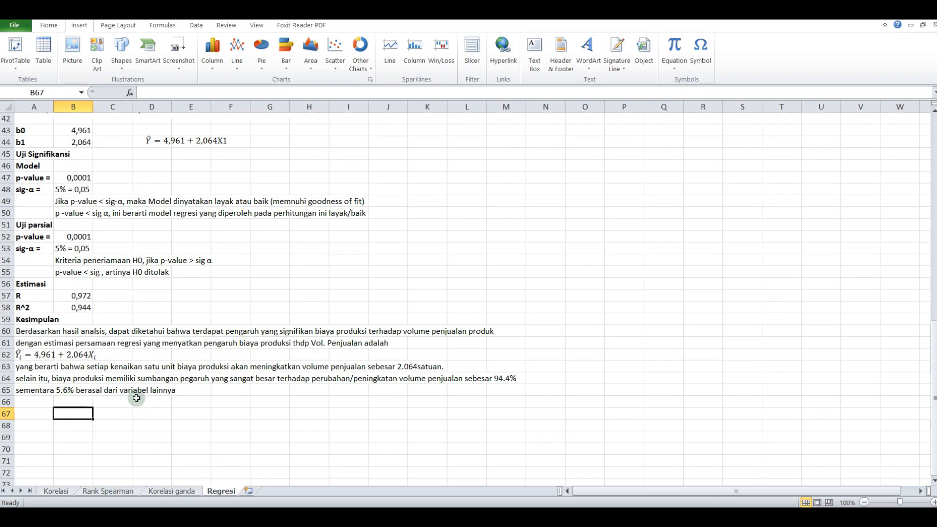
pyautogui.click(48, 400)
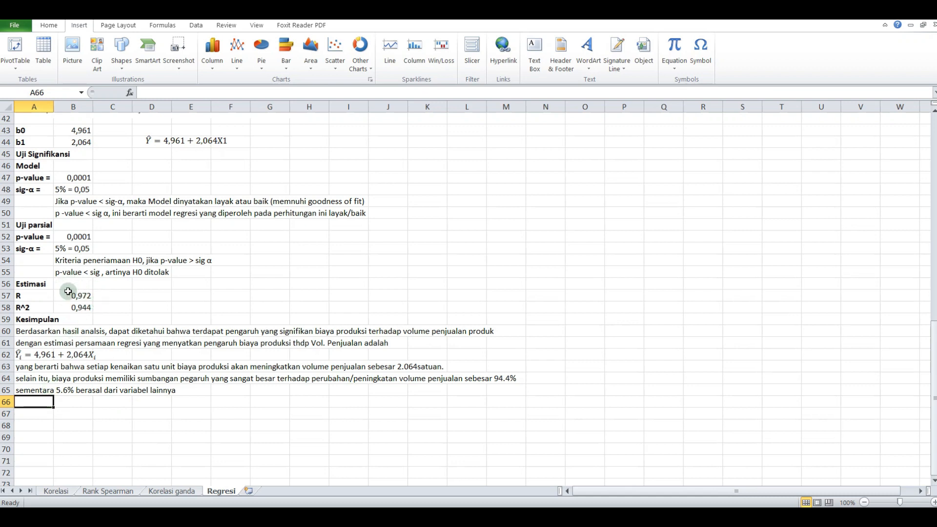
pyautogui.click(167, 438)
pyautogui.scroll(1, 168, 442)
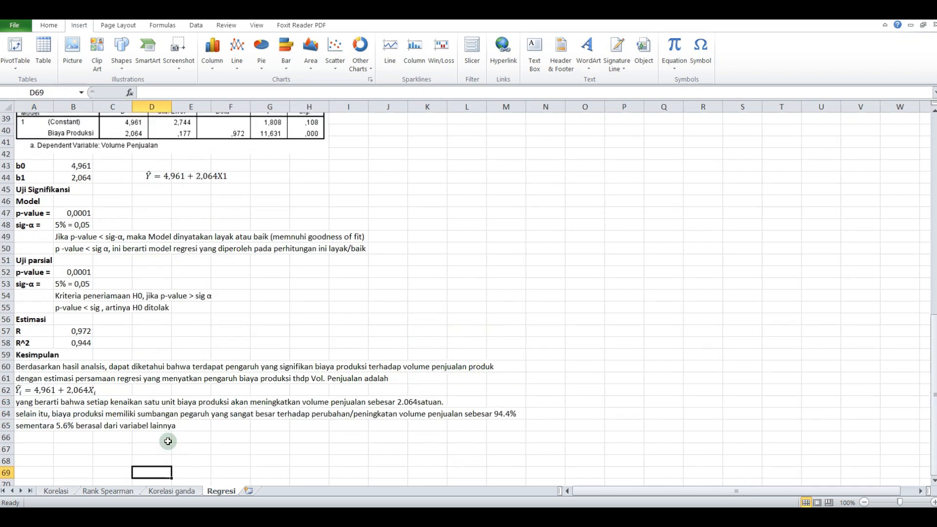